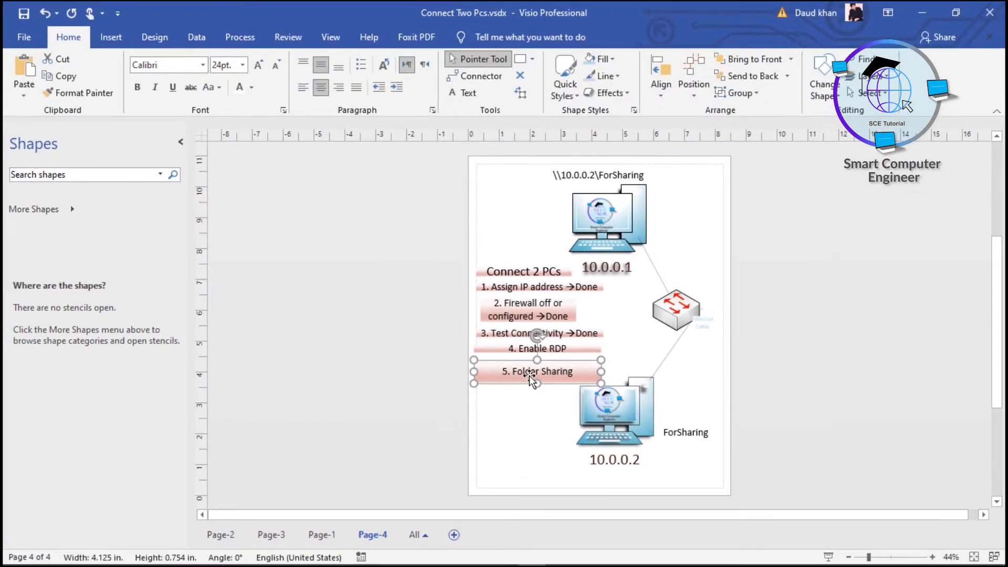
# Minimize Visio and switch to the Windows 10 x64 pc 2 virtual machine
pyautogui.click(927, 5)
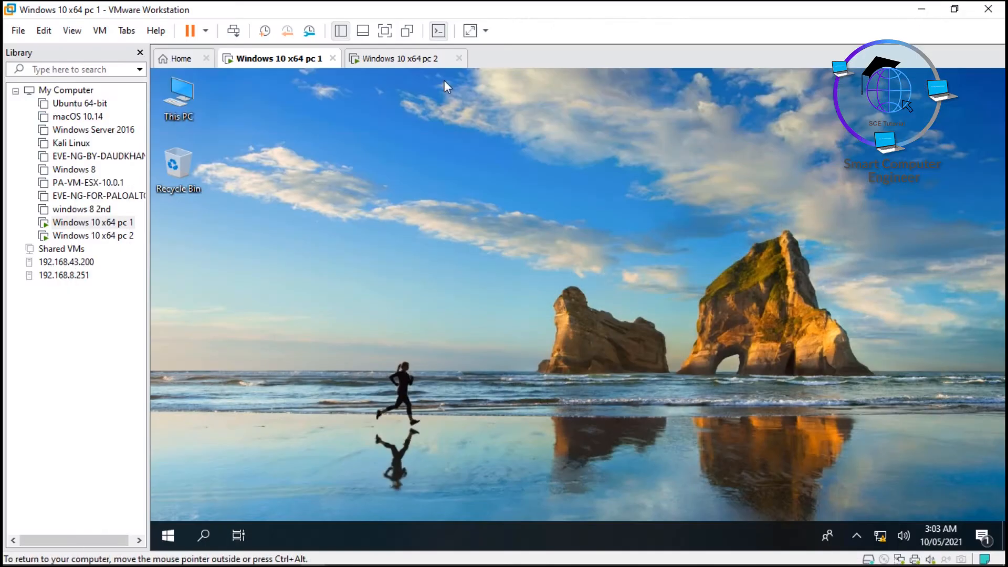
pyautogui.click(394, 62)
pyautogui.click(264, 62)
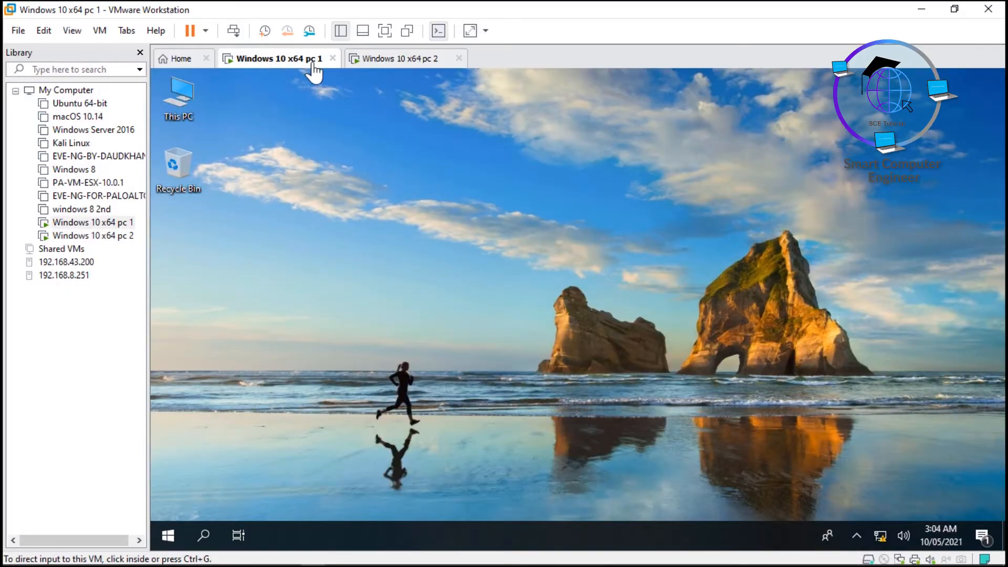
pyautogui.click(396, 62)
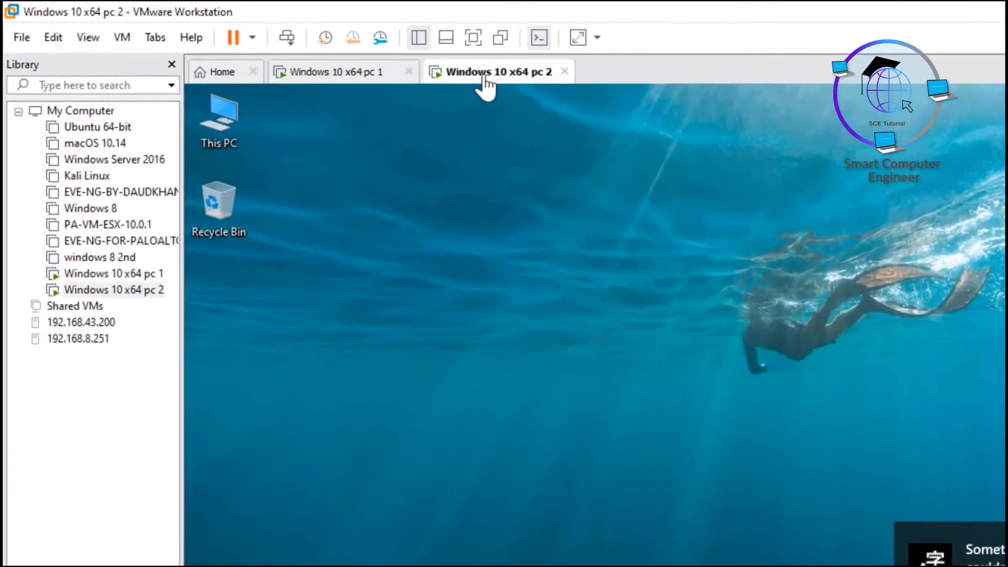
pyautogui.click(346, 74)
pyautogui.click(480, 76)
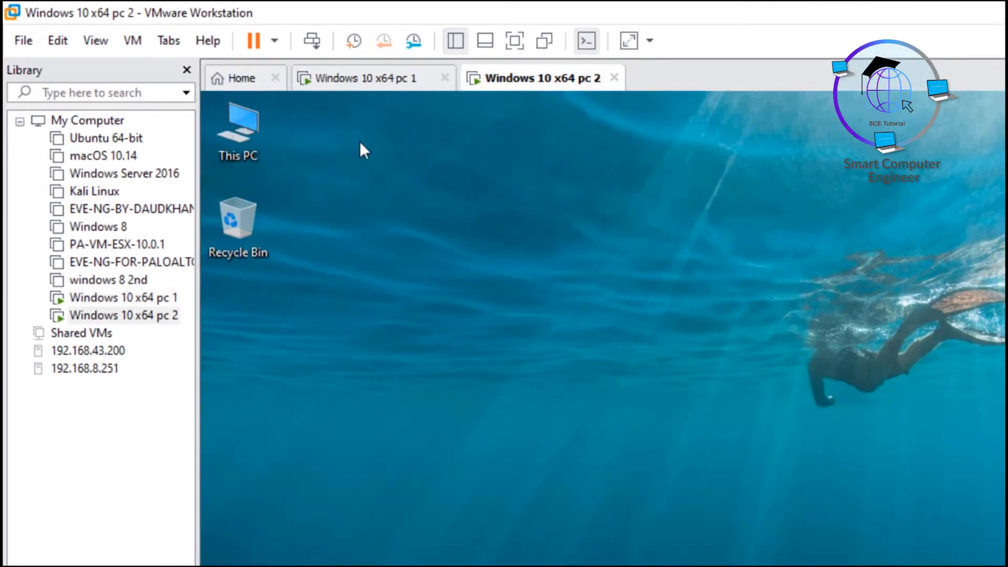
# Open This PC, then the New Volume (E:) drive on pc 2
pyautogui.click(251, 136)
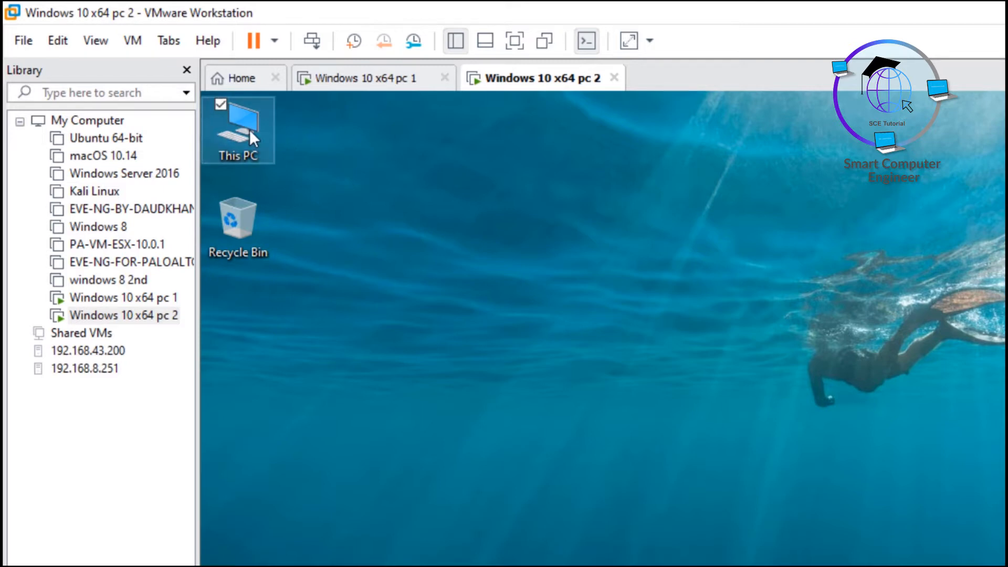
pyautogui.doubleClick(250, 129)
pyautogui.doubleClick(839, 371)
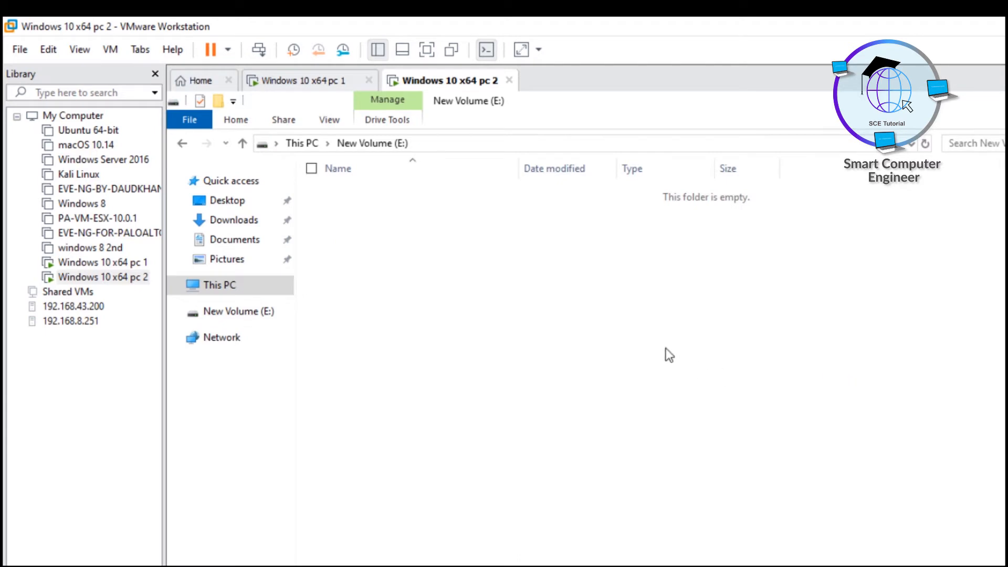
# Create a new folder on E: named ForSharing from the right-click menu
pyautogui.rightClick(668, 355)
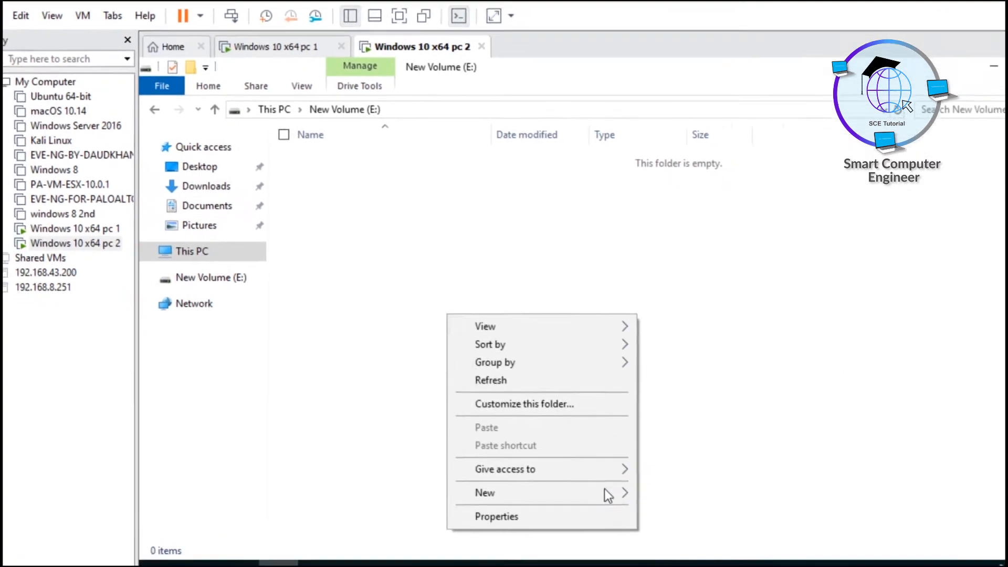
pyautogui.moveTo(566, 447)
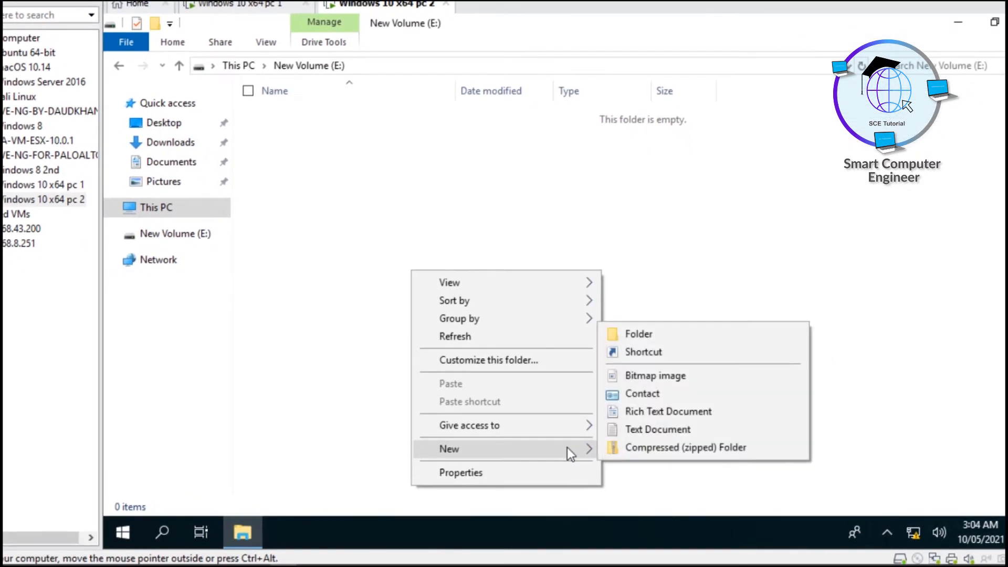
pyautogui.click(632, 336)
pyautogui.write('ForSharing')
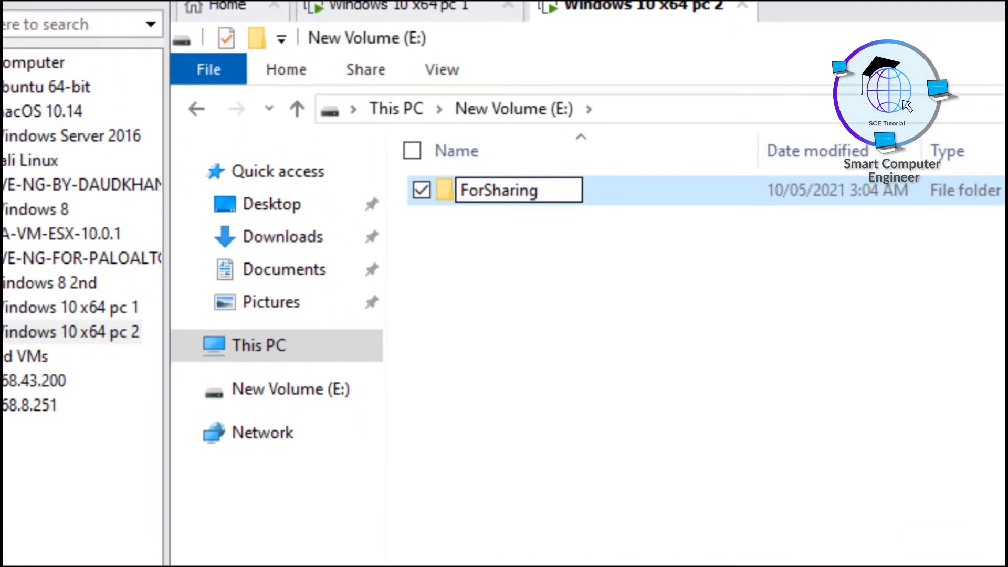
pyautogui.moveTo(494, 191); pyautogui.dragTo(458, 196)
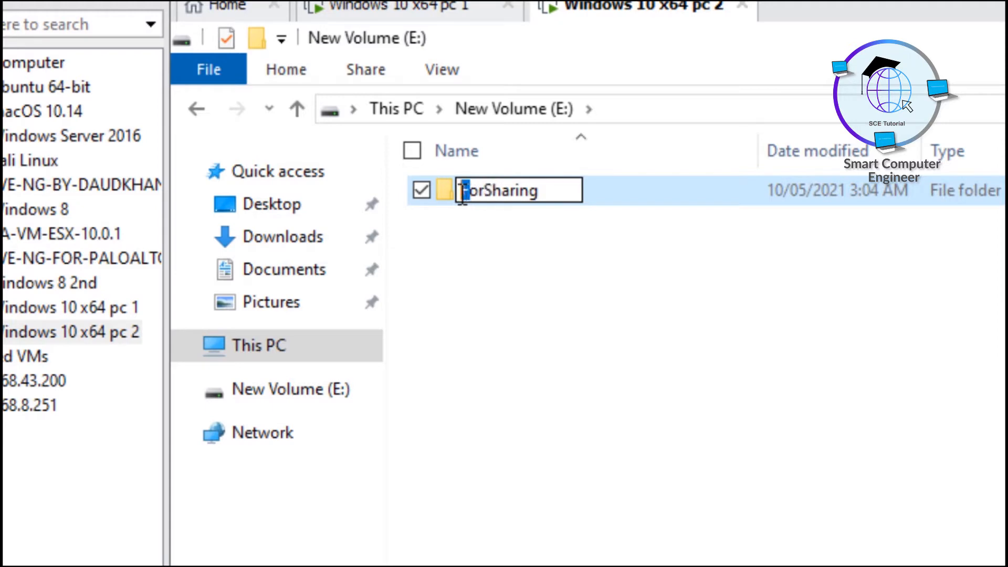
pyautogui.click(469, 234)
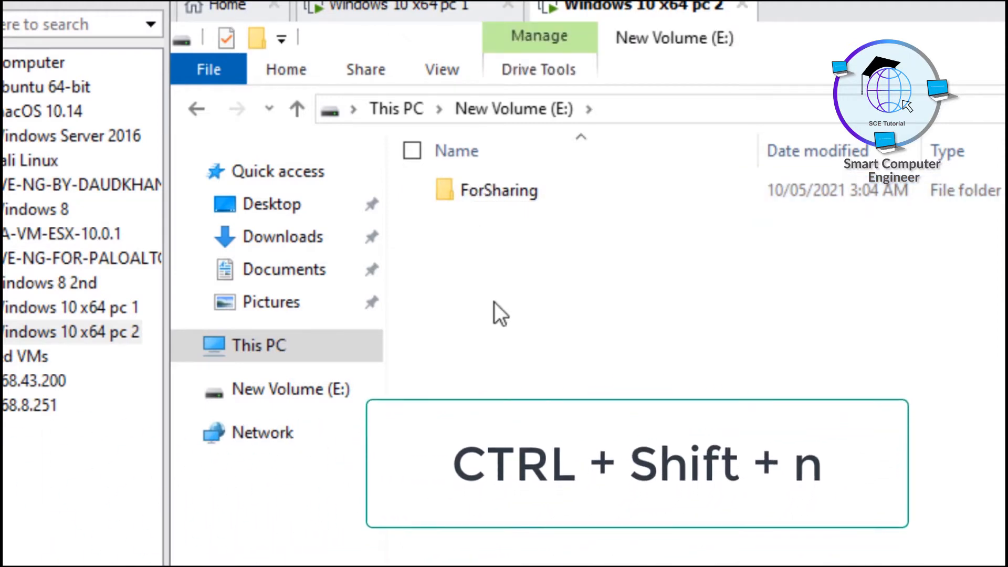
# Add a second folder named ForSharing2 with Ctrl+Shift+N
pyautogui.hotkey('ctrl', 'shift', 'n')
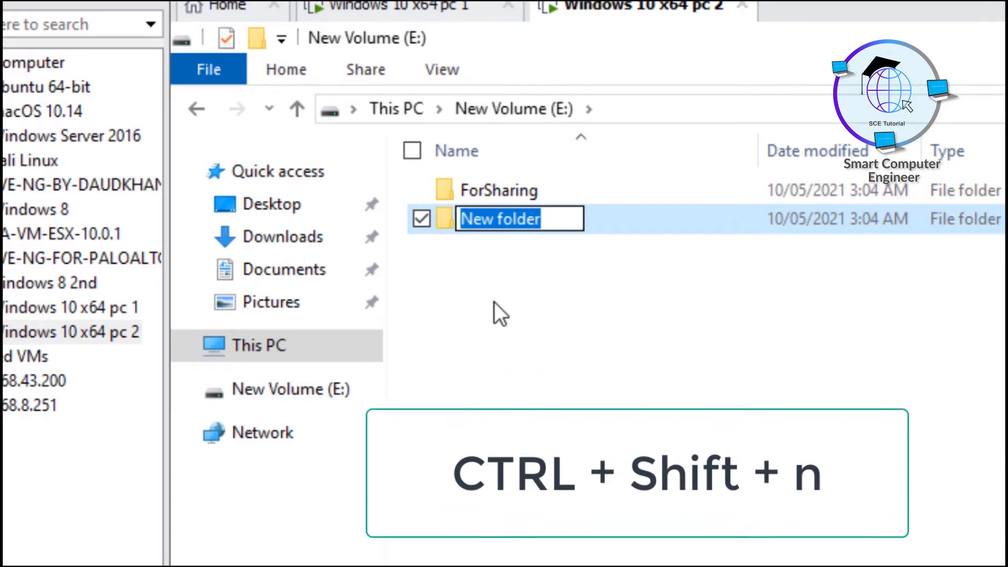
pyautogui.write('ForSharing2')
pyautogui.press('Return')
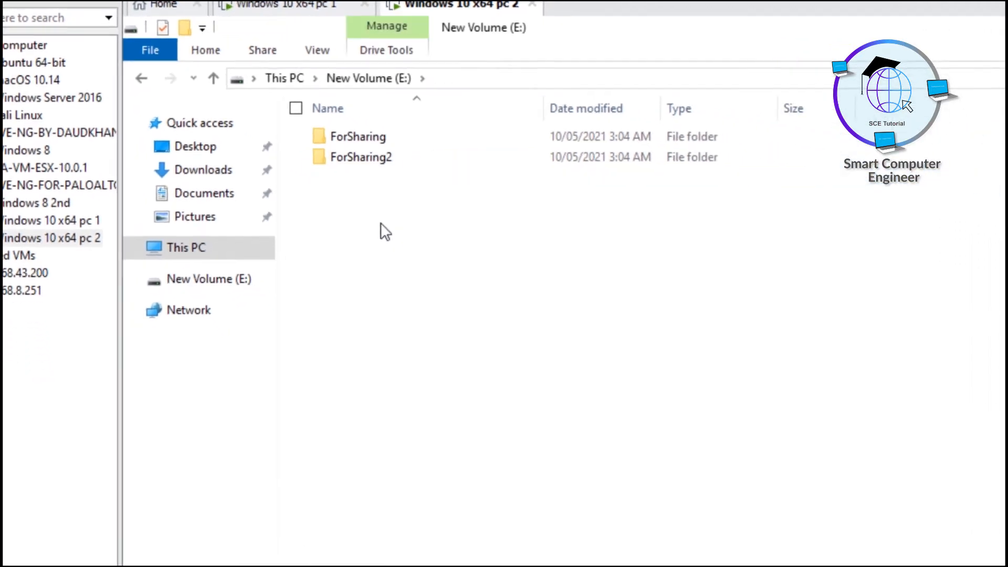
pyautogui.click(367, 137)
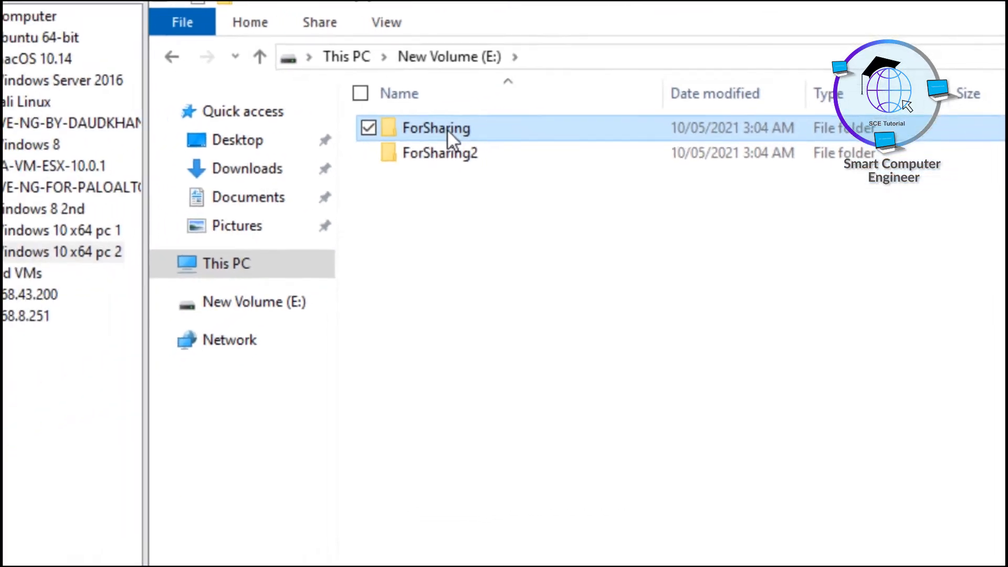
# Open the Properties dialog of the ForSharing folder from its context menu
pyautogui.rightClick(447, 128)
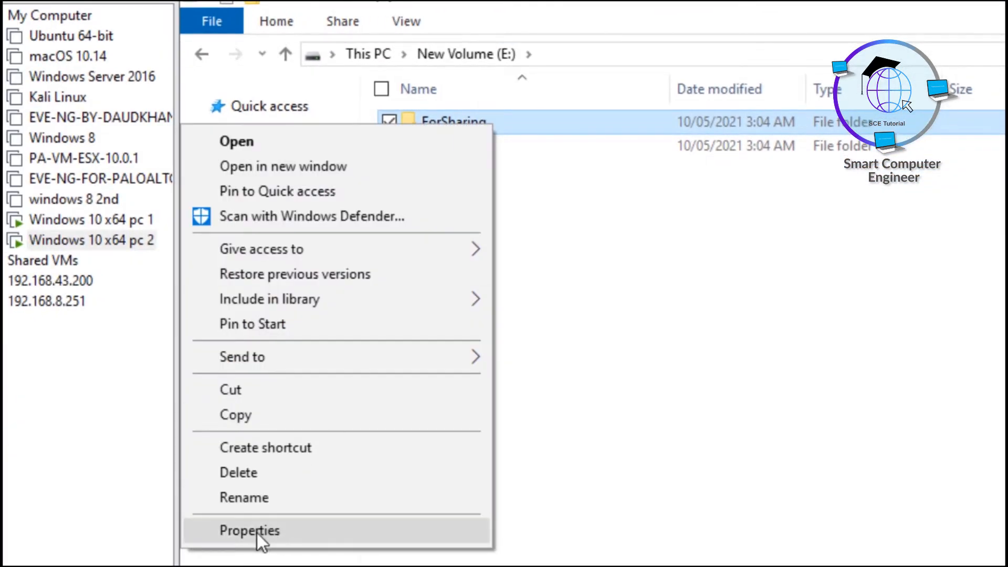
pyautogui.click(257, 533)
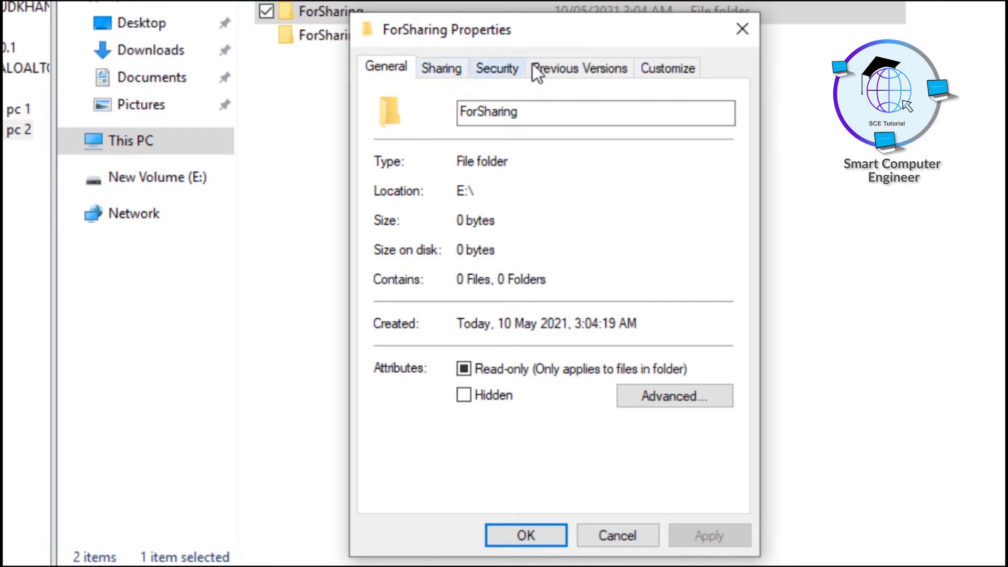
# Turn on Share this folder in Advanced Sharing on the Sharing tab
pyautogui.click(455, 77)
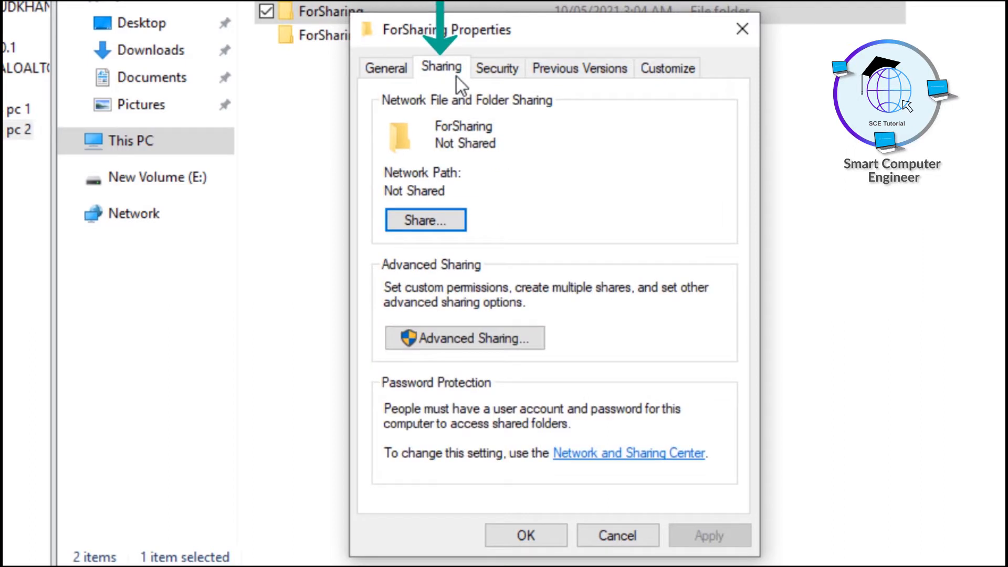
pyautogui.click(473, 338)
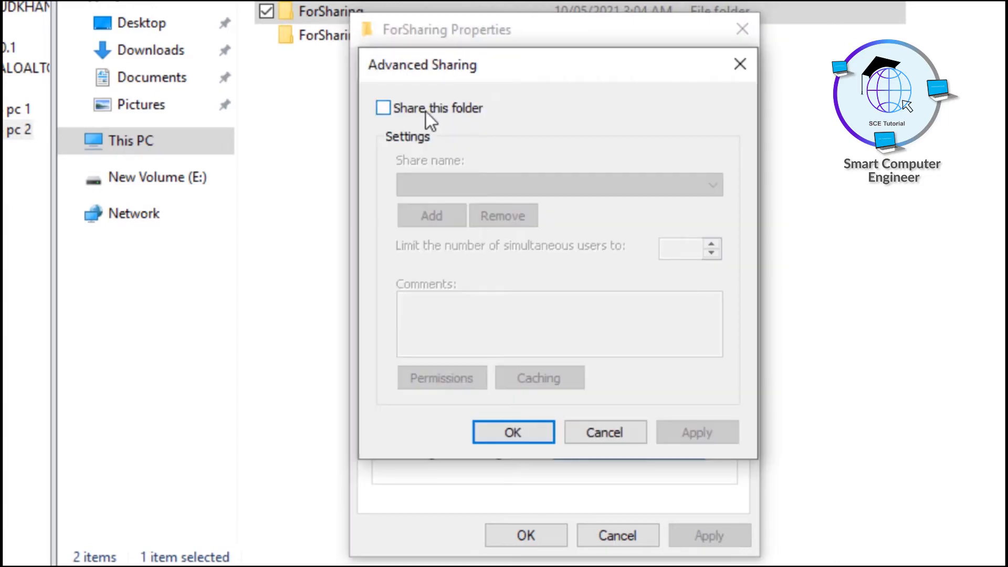
pyautogui.click(425, 112)
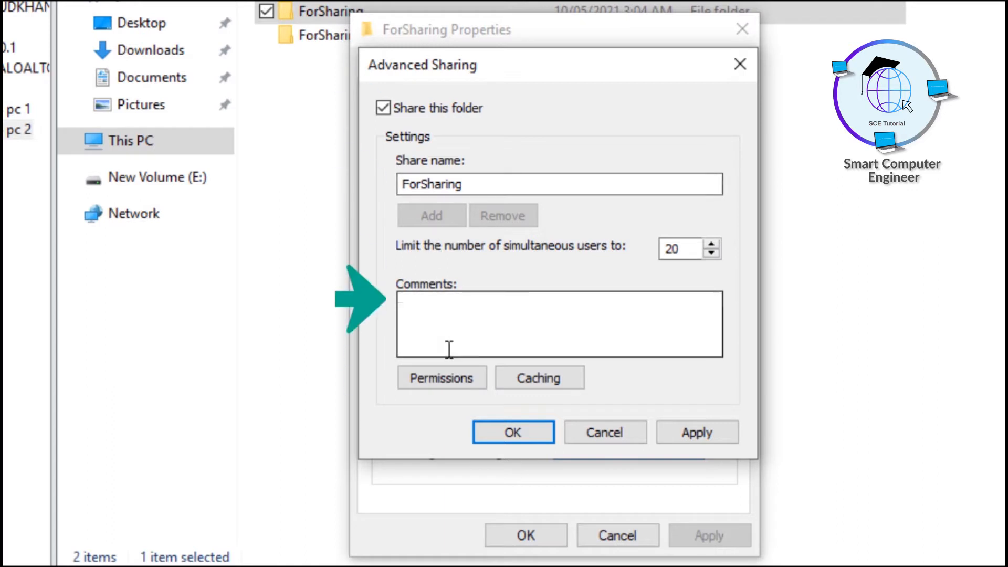
# Grant Everyone Full Control in the share permissions
pyautogui.click(439, 382)
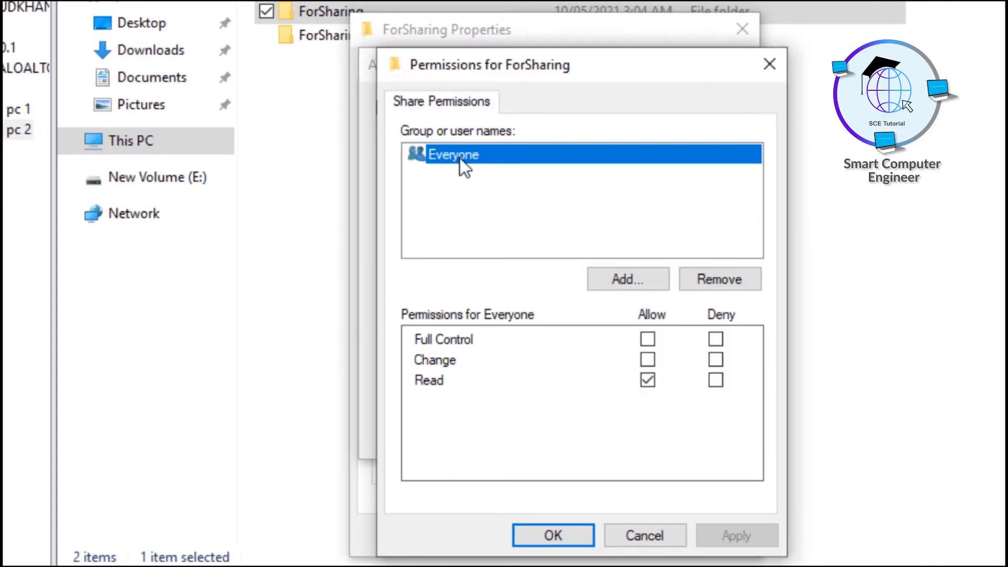
pyautogui.click(649, 340)
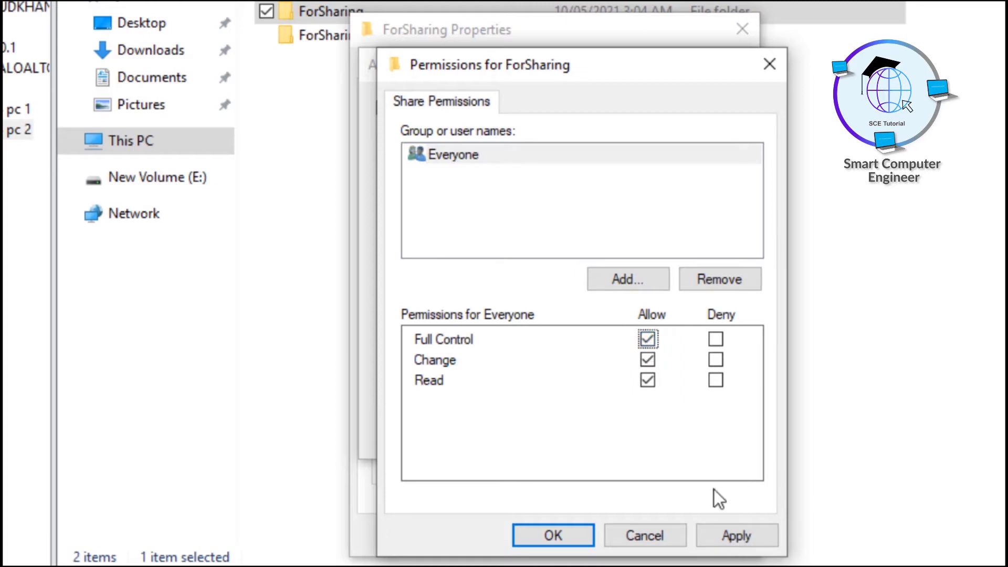
pyautogui.click(728, 524)
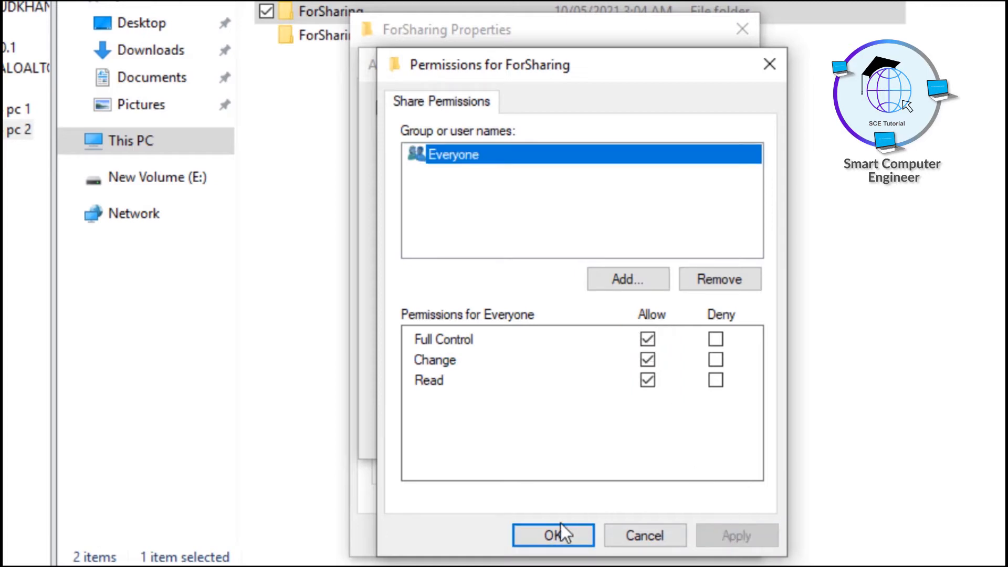
pyautogui.click(555, 536)
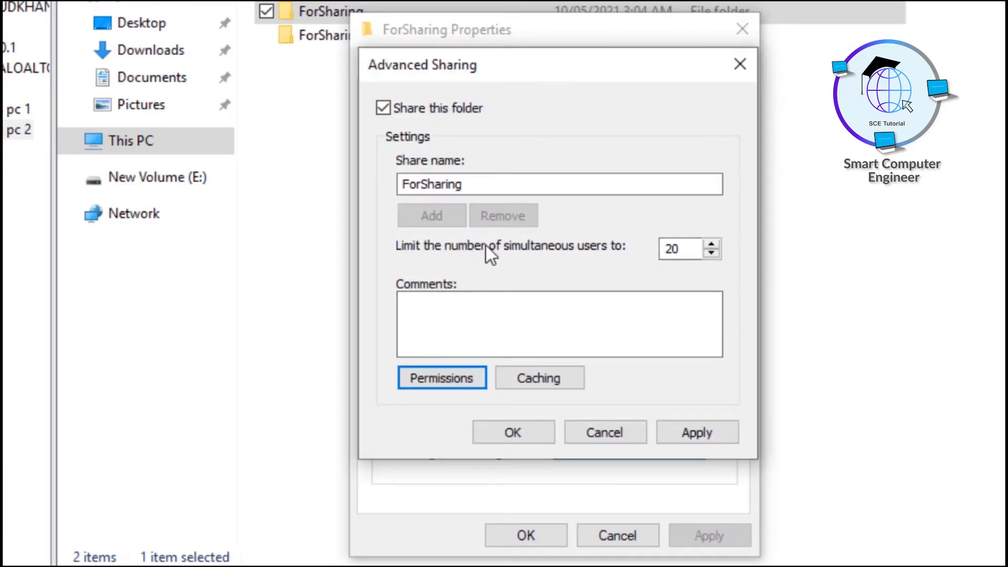
# Review the 20-user limit and apply the advanced sharing settings
pyautogui.click(675, 249)
pyautogui.doubleClick(672, 249)
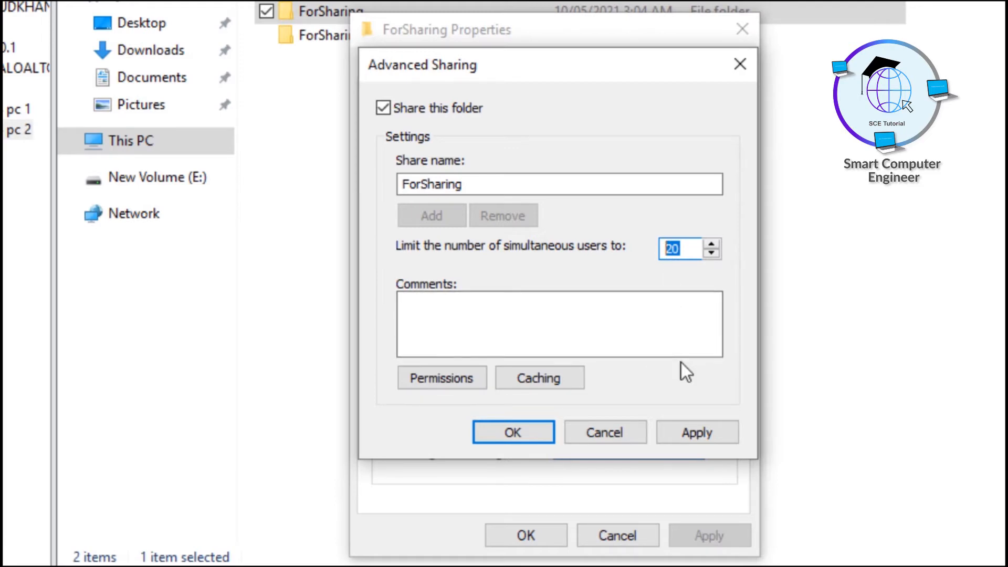
pyautogui.click(686, 429)
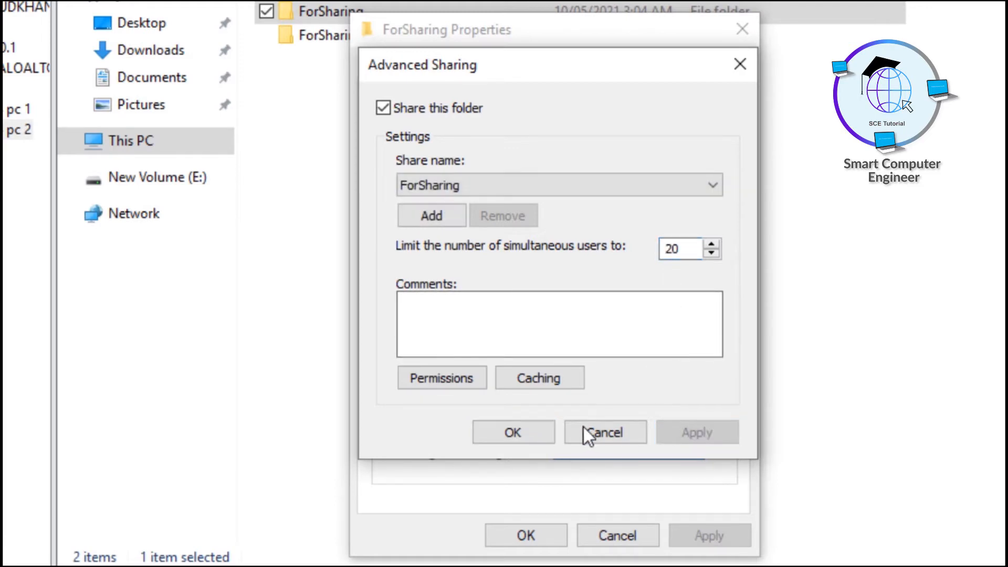
pyautogui.click(529, 431)
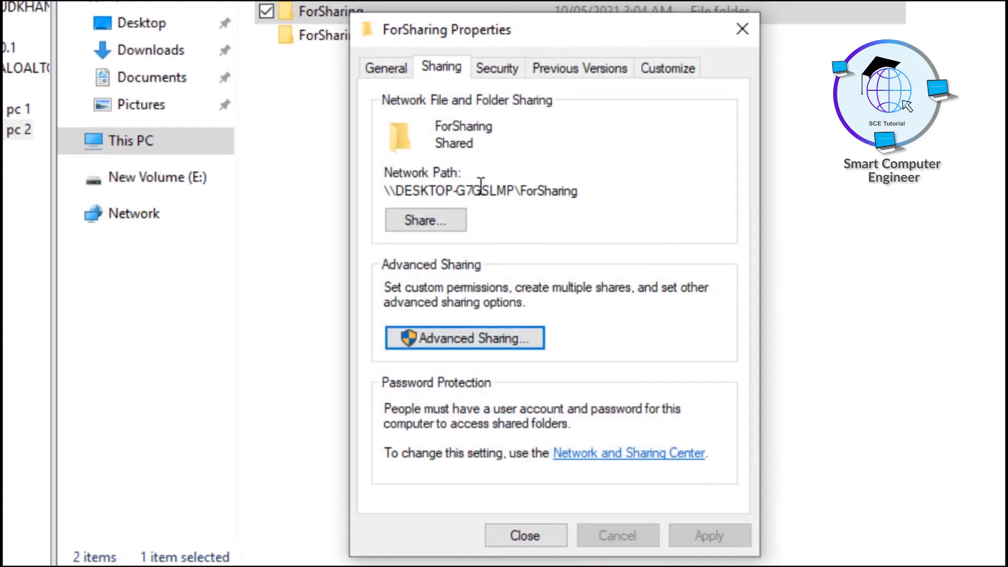
# Share ForSharing with Everyone through the Share wizard and close the confirmation
pyautogui.moveTo(396, 190); pyautogui.dragTo(583, 191)
pyautogui.click(527, 189)
pyautogui.click(421, 219)
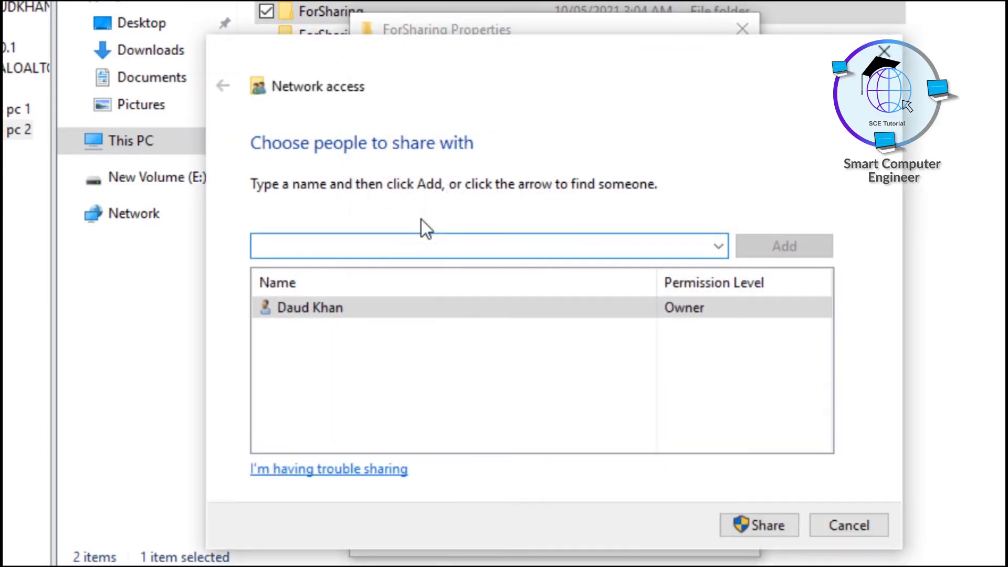
pyautogui.click(719, 245)
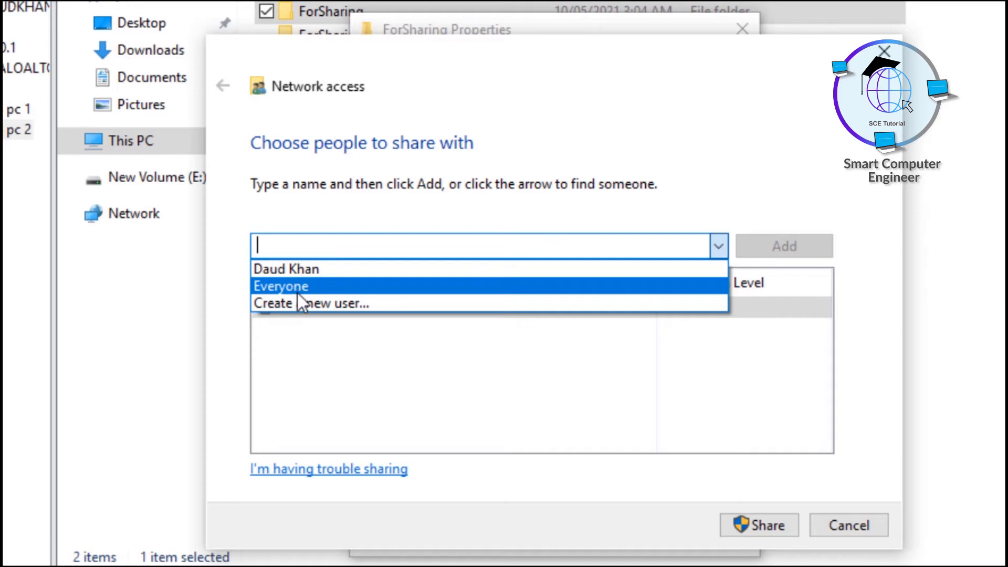
pyautogui.click(288, 287)
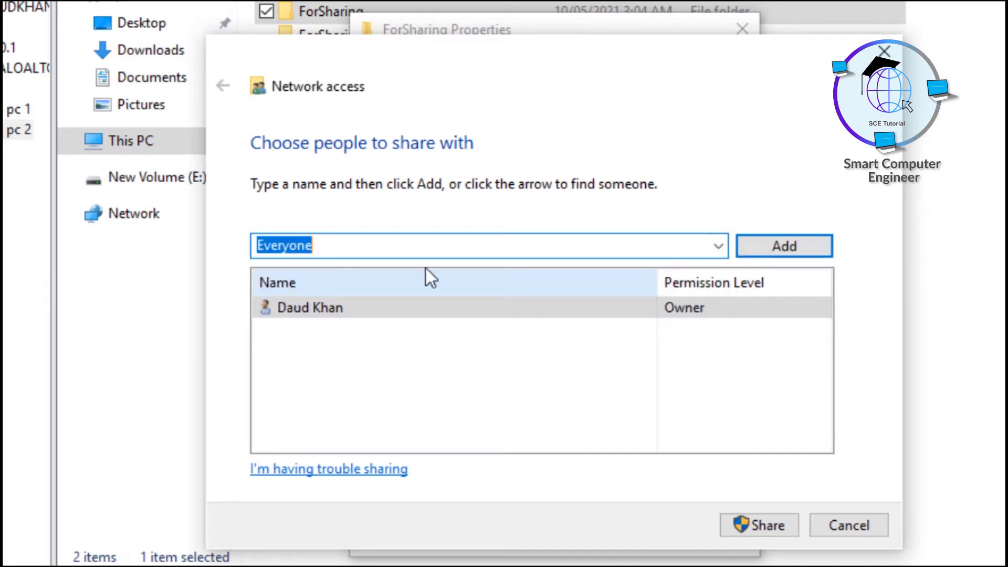
pyautogui.click(758, 523)
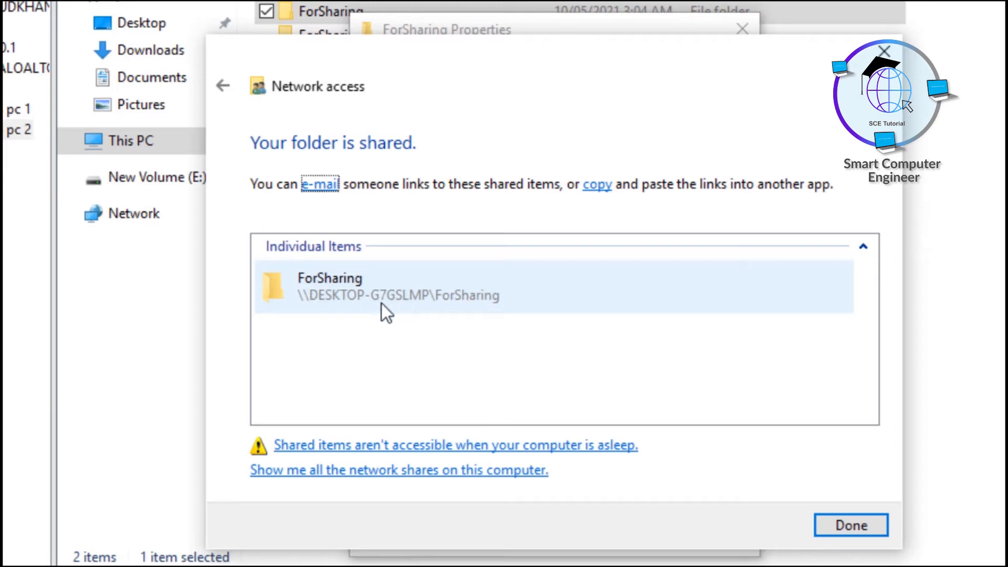
pyautogui.click(866, 530)
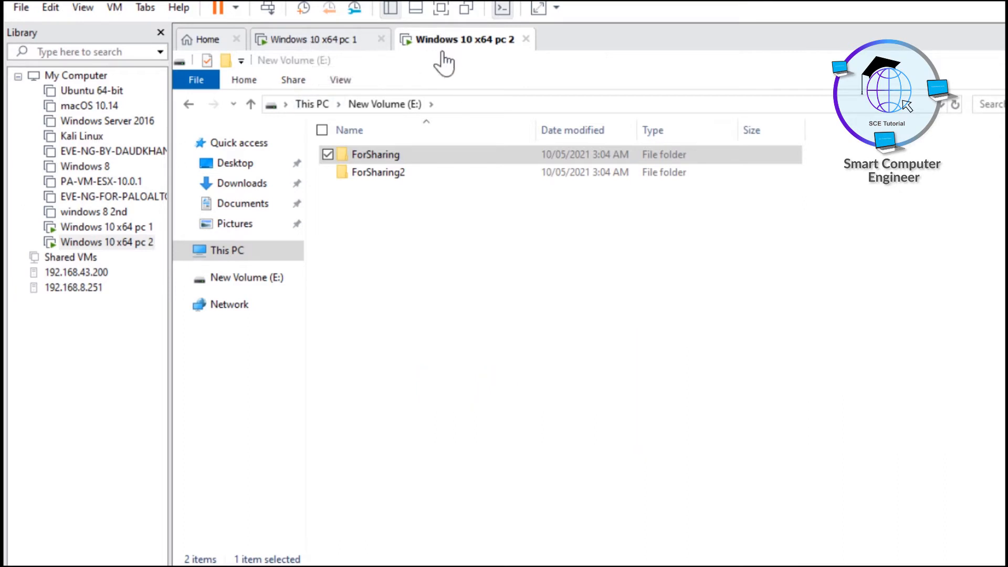
# Switch to the pc 1 machine and launch Run from Start search
pyautogui.click(372, 154)
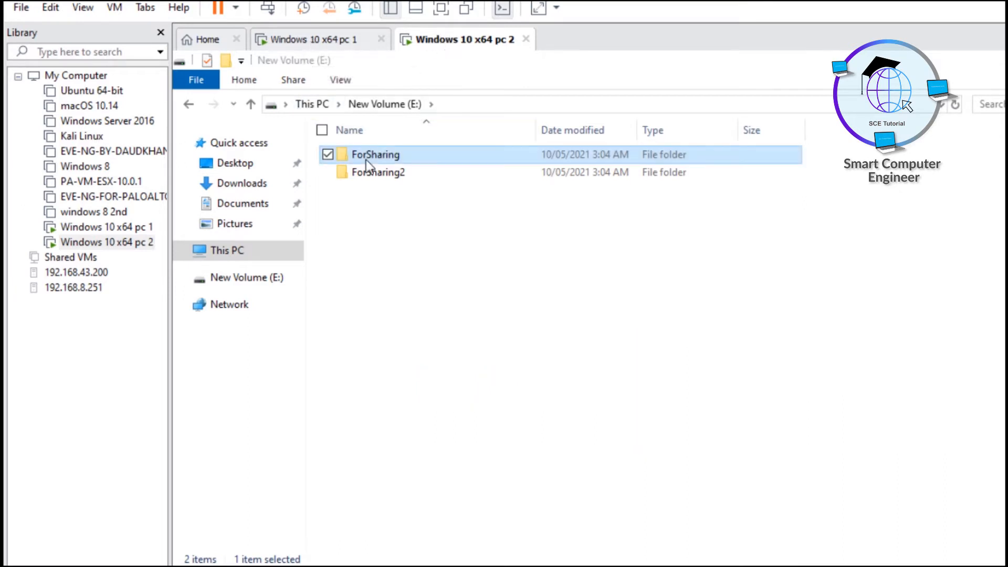
pyautogui.click(327, 45)
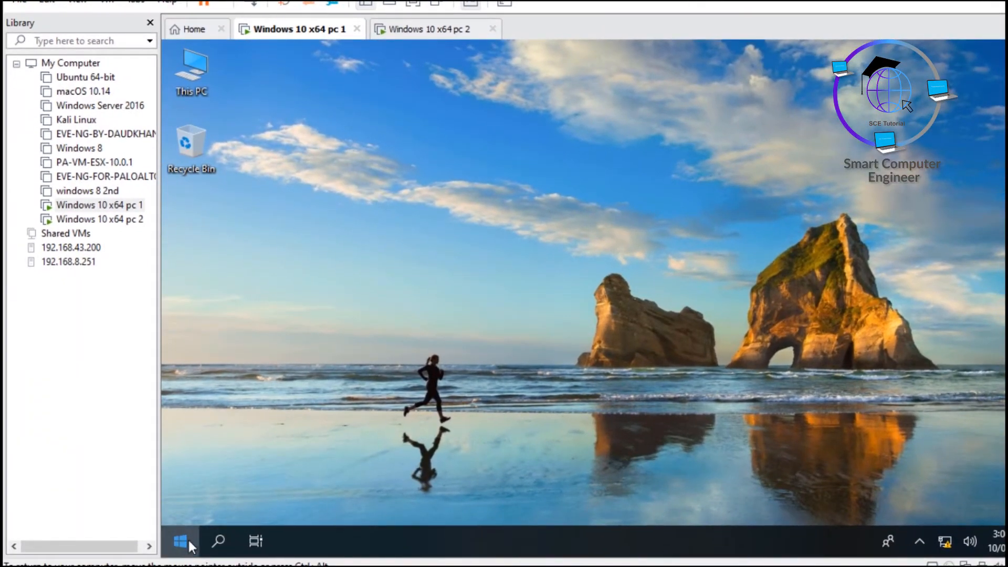
pyautogui.click(189, 540)
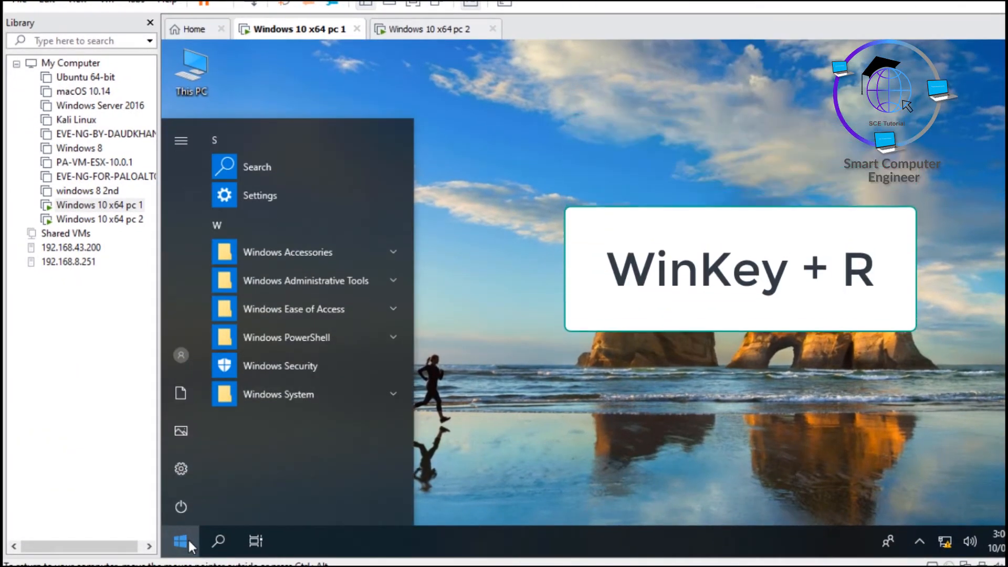
pyautogui.press('super+r')
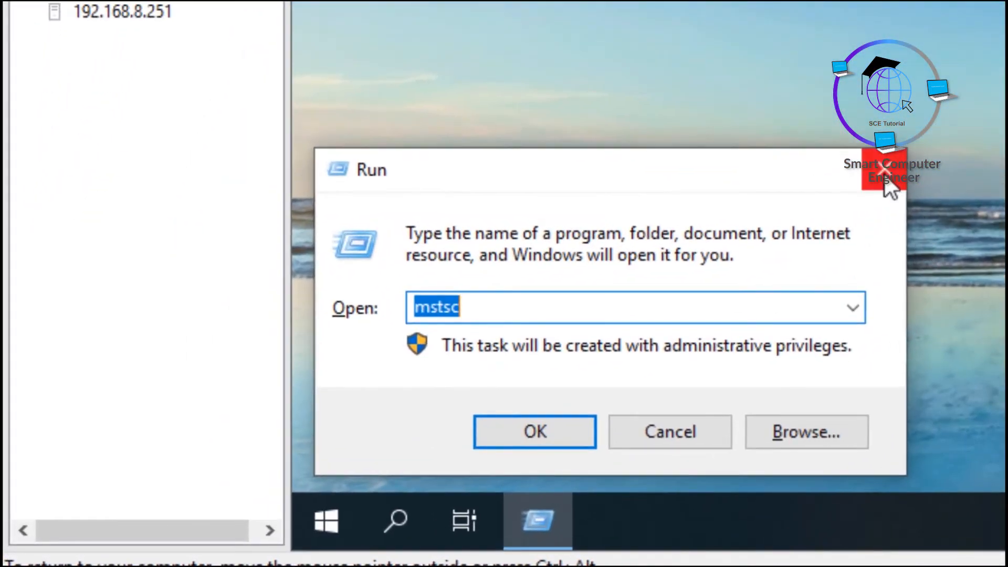
pyautogui.click(879, 185)
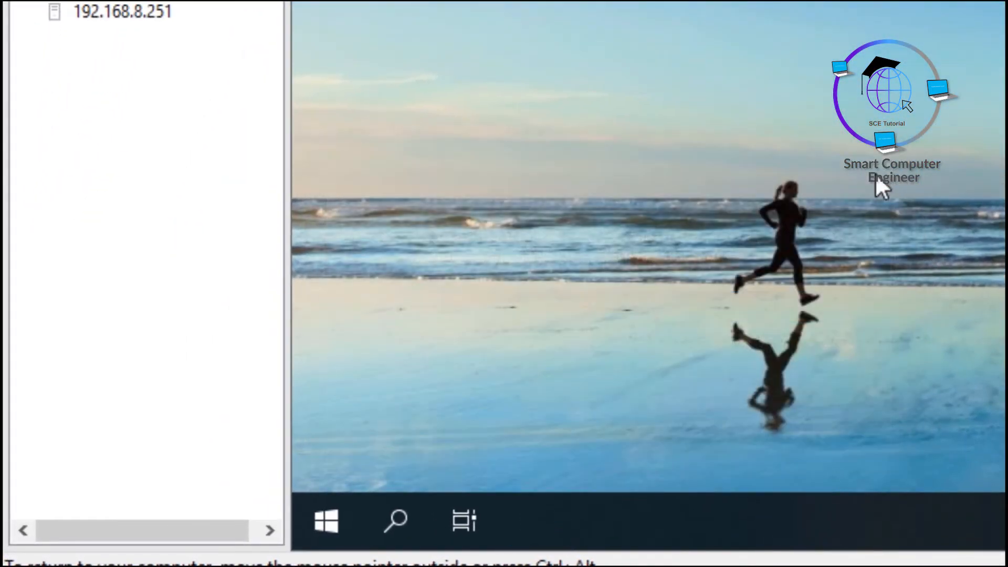
pyautogui.click(328, 513)
pyautogui.write('run')
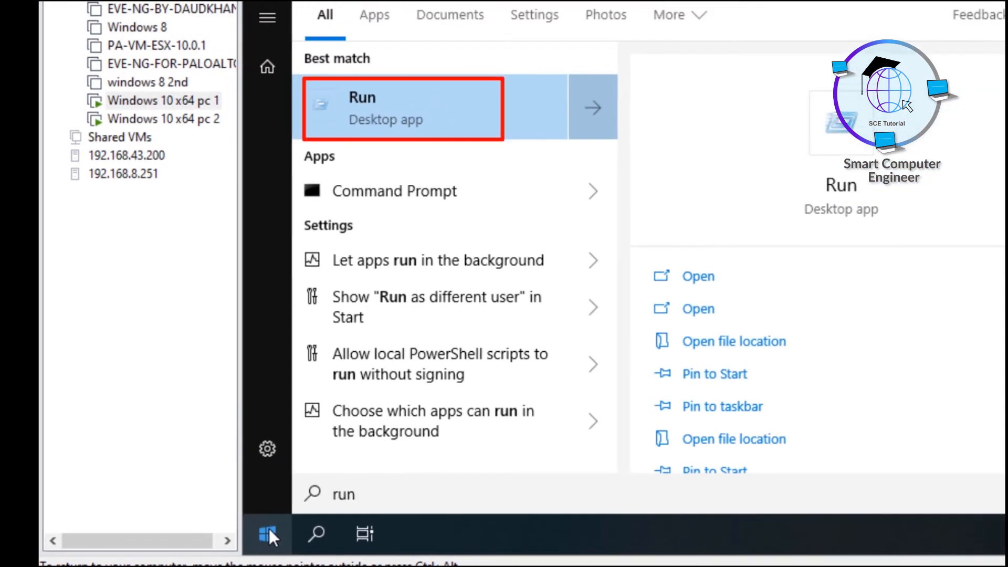
pyautogui.click(390, 114)
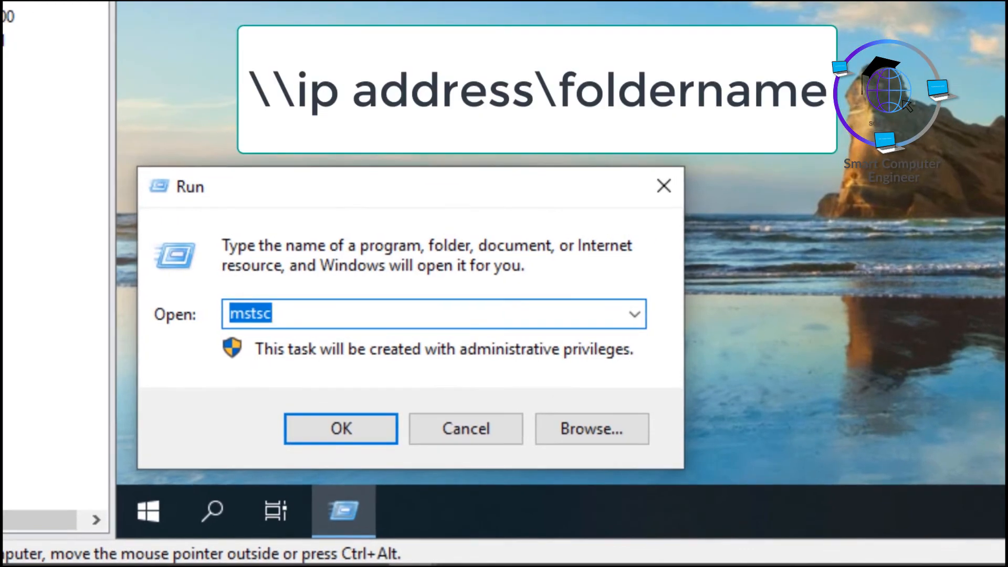
# Enter the network path \\10.0.0.2 in the Run box
pyautogui.write('\\\\')
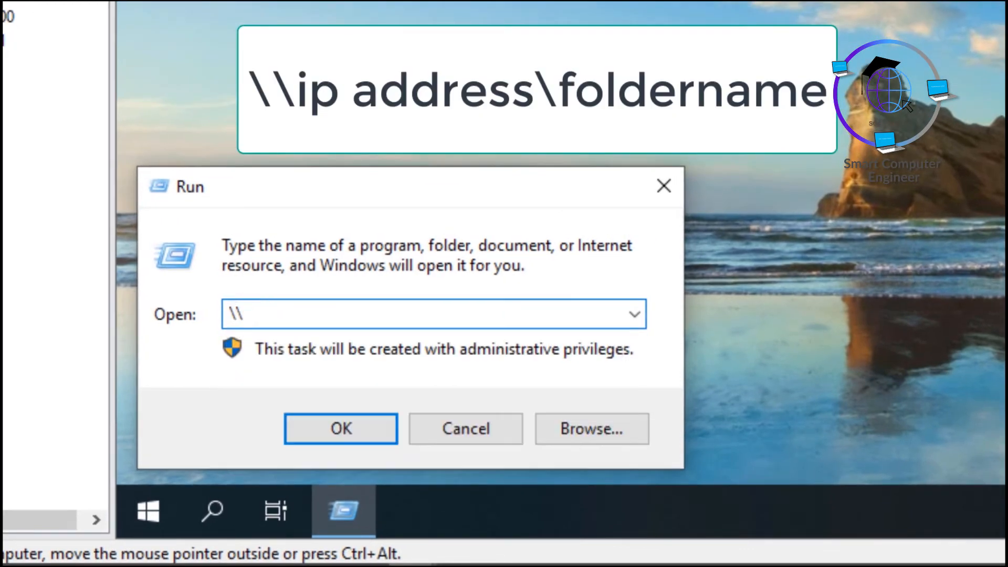
pyautogui.write('10.0.0')
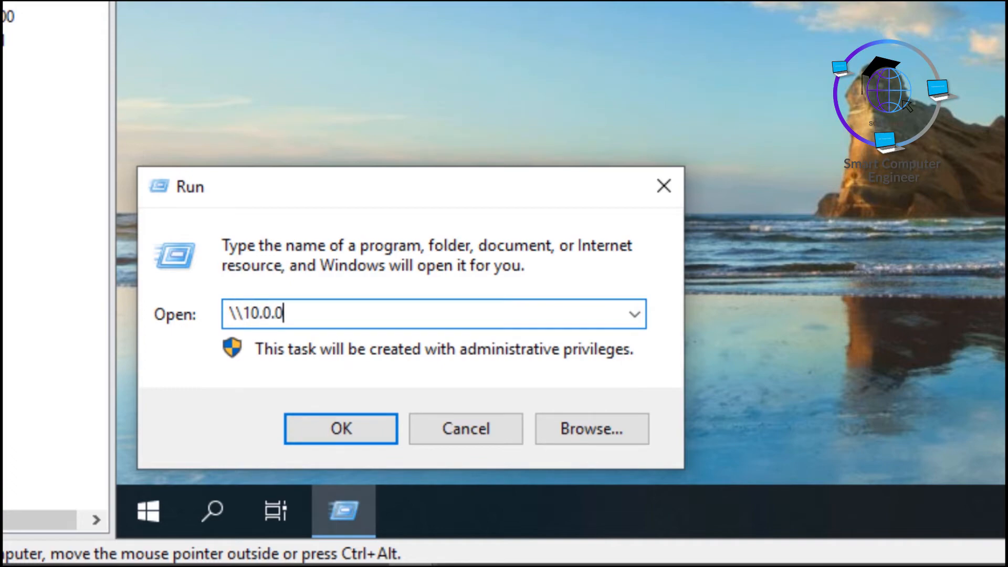
pyautogui.write('.')
pyautogui.press('Menu')
pyautogui.press('Escape')
pyautogui.write('2')
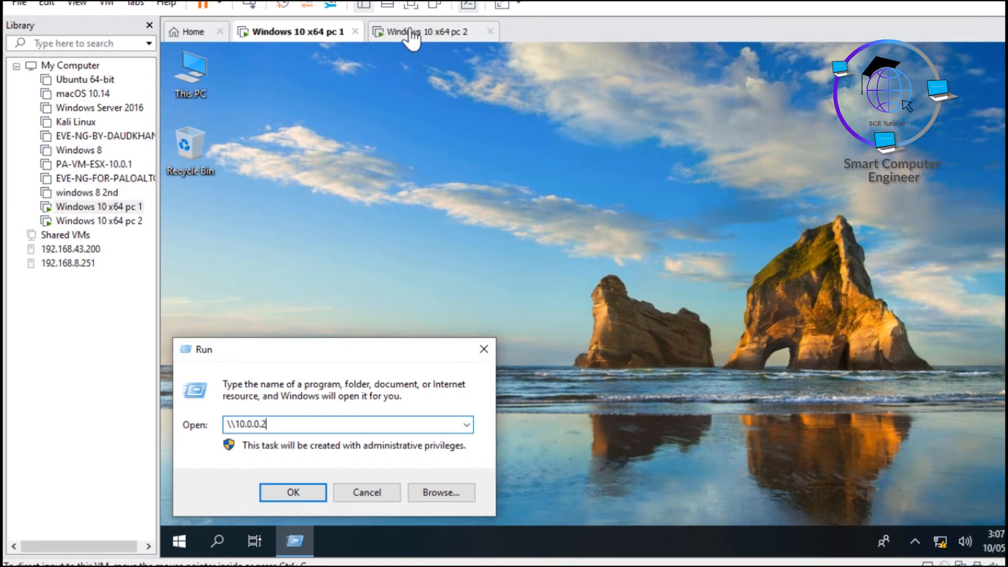
# On pc 2, run ipconfig in Command Prompt and highlight the IPv4 address 10.0.0.2
pyautogui.click(414, 32)
pyautogui.click(181, 549)
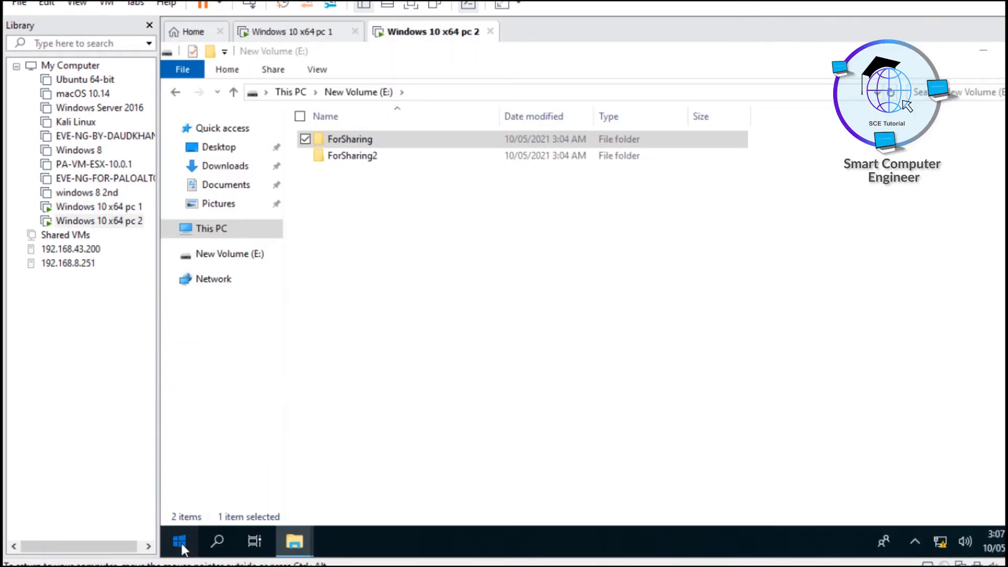
pyautogui.write('cmd')
pyautogui.press('Return')
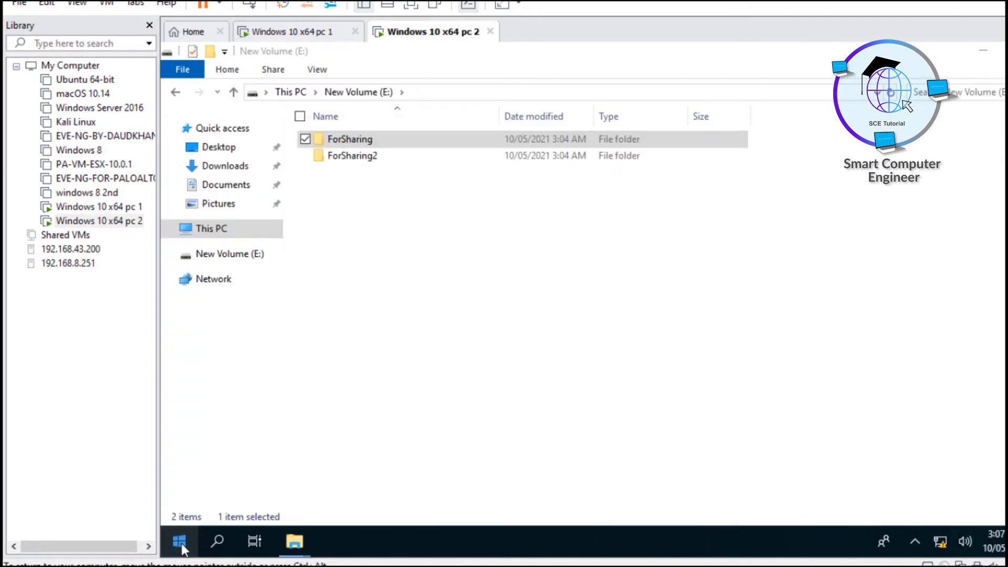
pyautogui.write('ip oc')
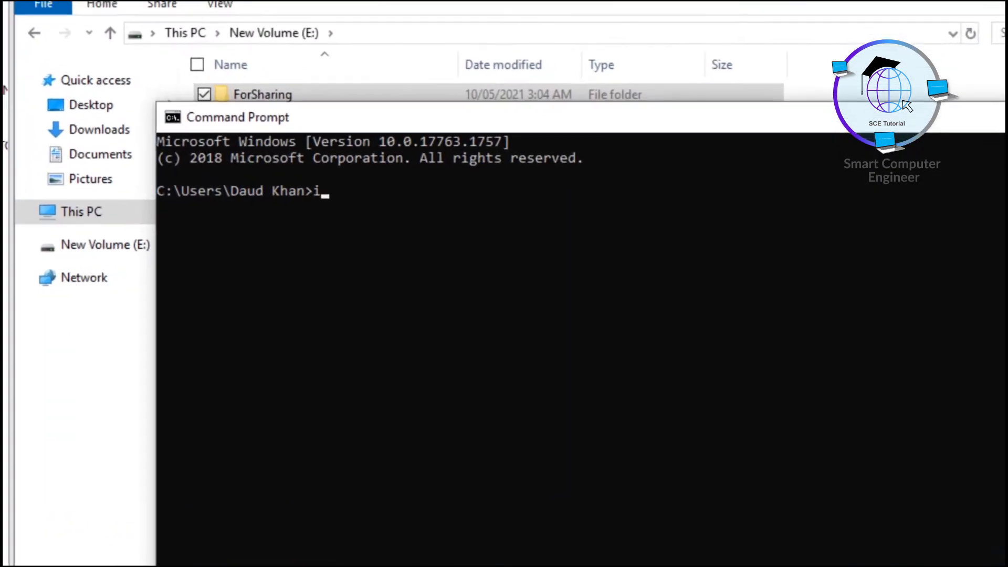
pyautogui.write('nfig')
pyautogui.press('Return')
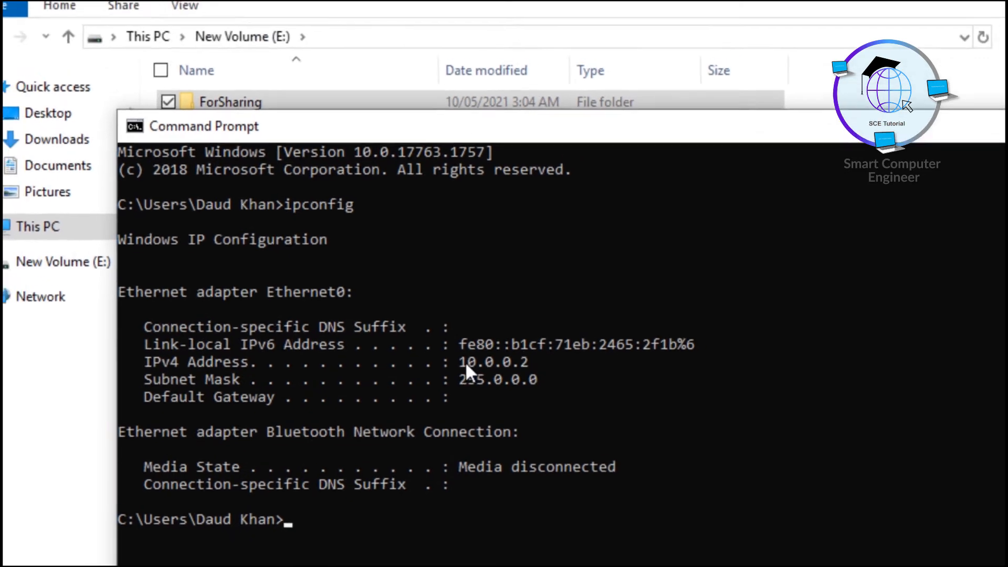
pyautogui.moveTo(465, 362); pyautogui.dragTo(522, 361)
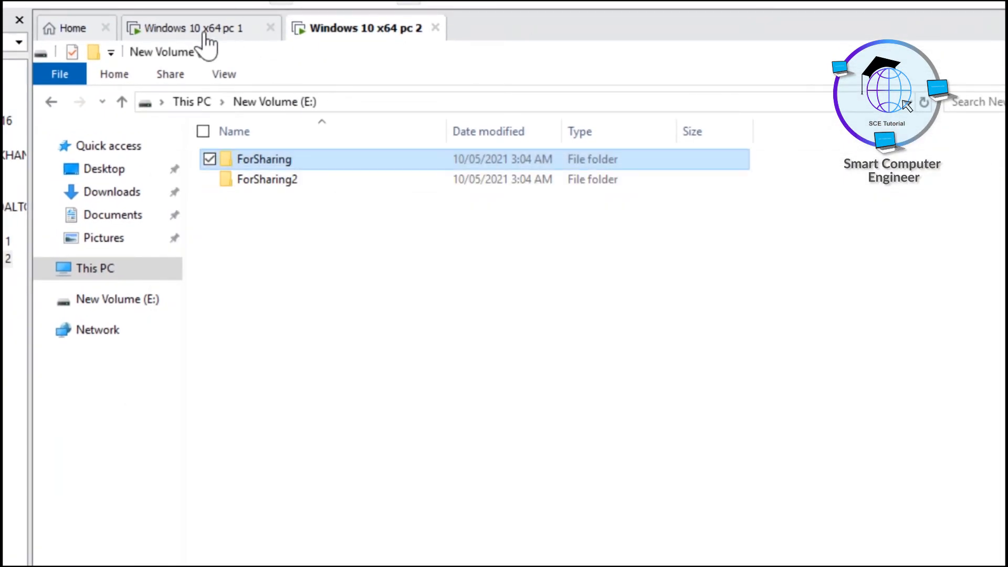
# On pc 1, run \\10.0.0.2\ForSharing to reach the credentials prompt, then return to pc 2
pyautogui.click(196, 28)
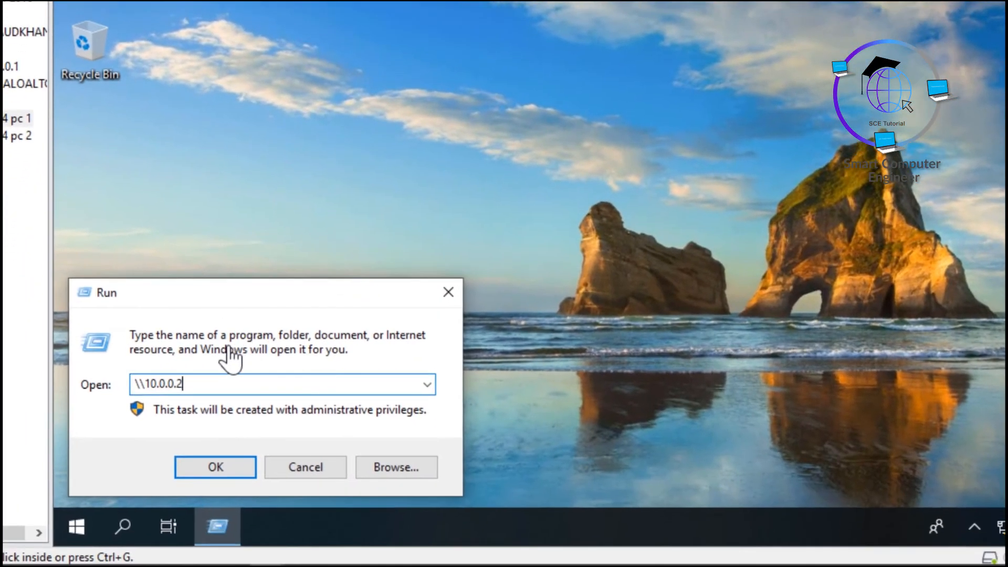
pyautogui.click(201, 382)
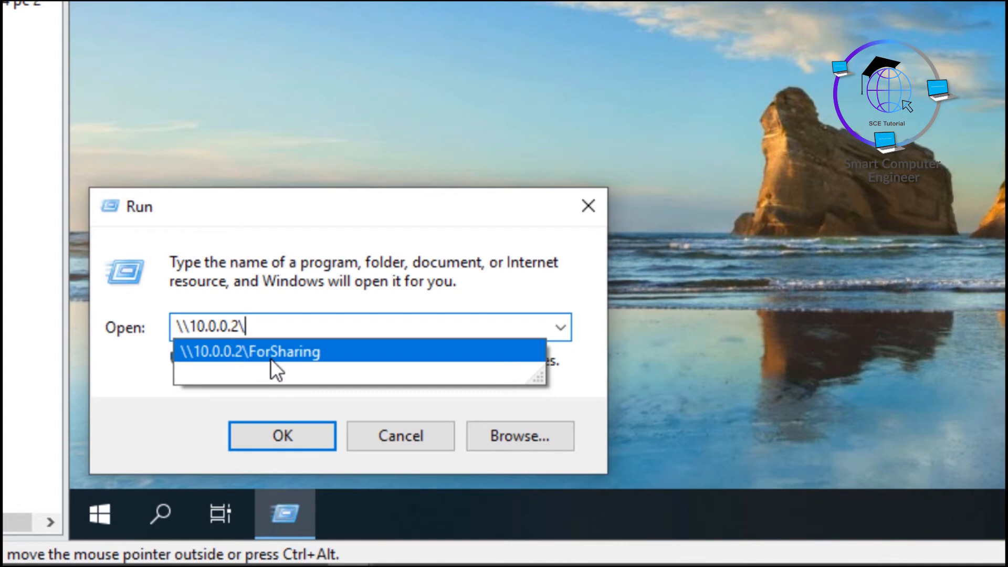
pyautogui.write('ForSharing')
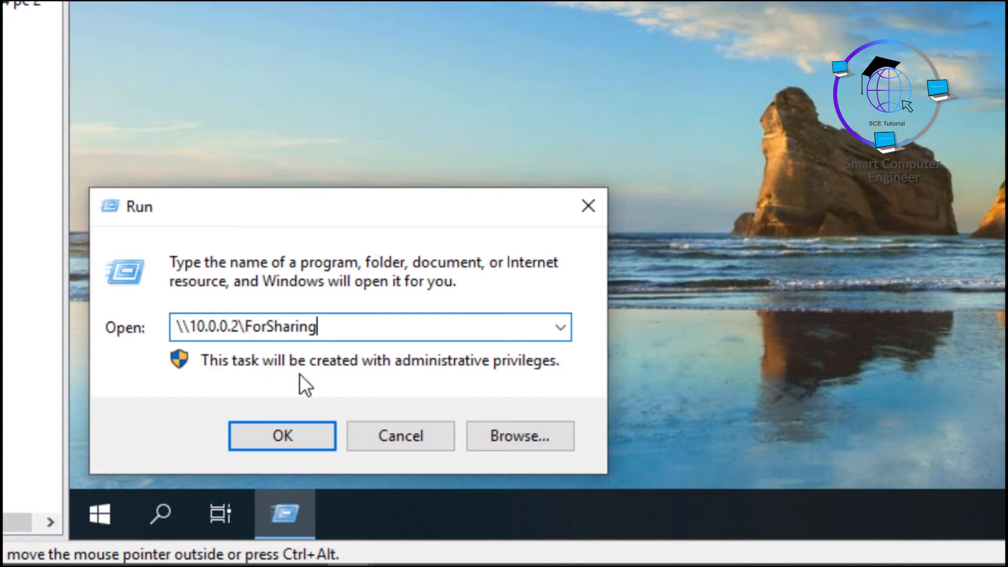
pyautogui.click(291, 441)
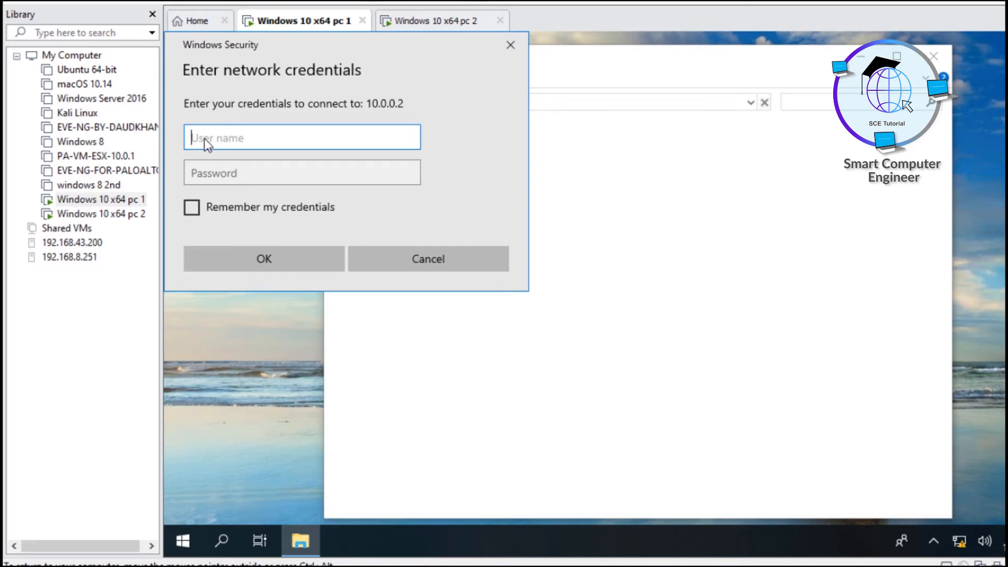
pyautogui.click(207, 175)
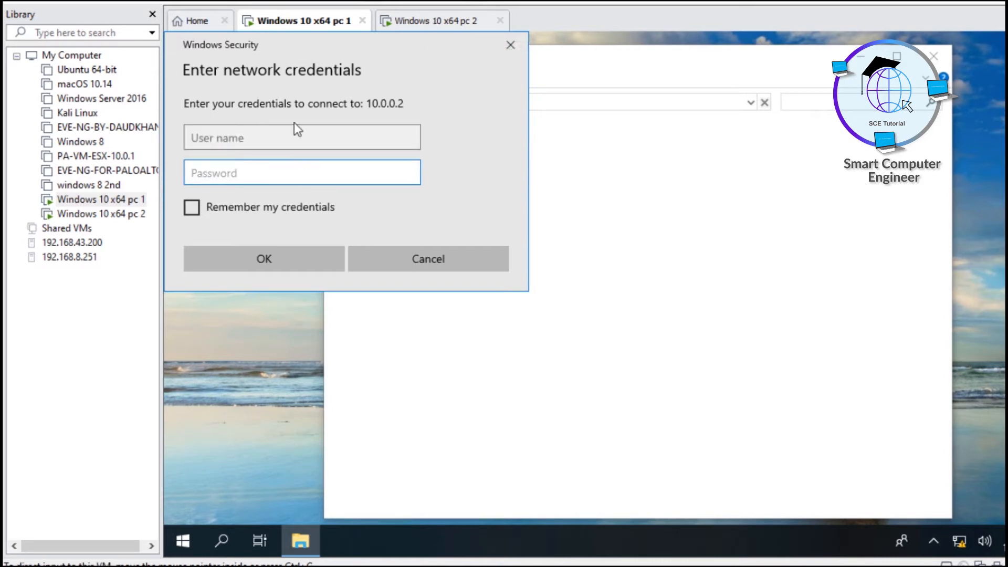
pyautogui.click(440, 21)
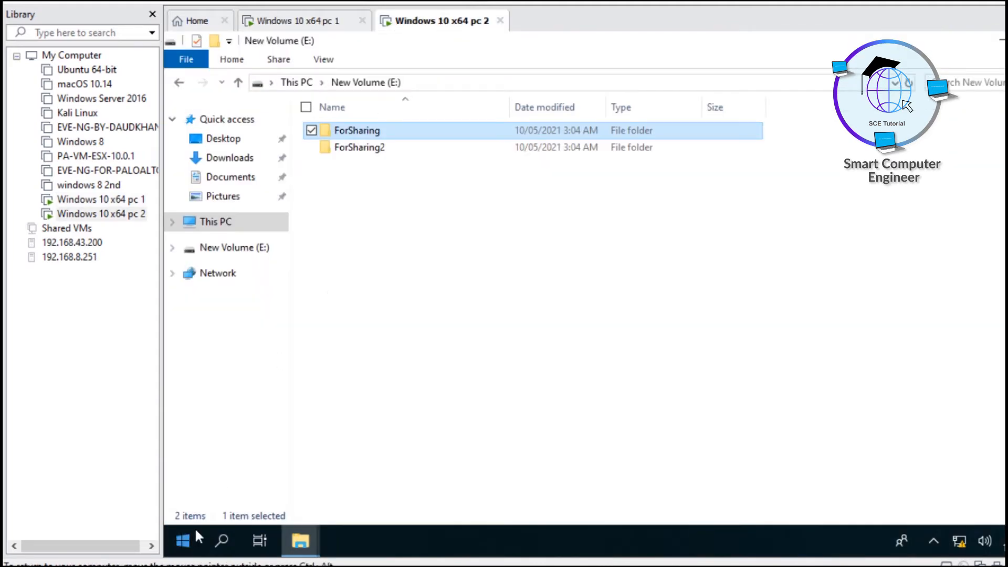
pyautogui.click(187, 541)
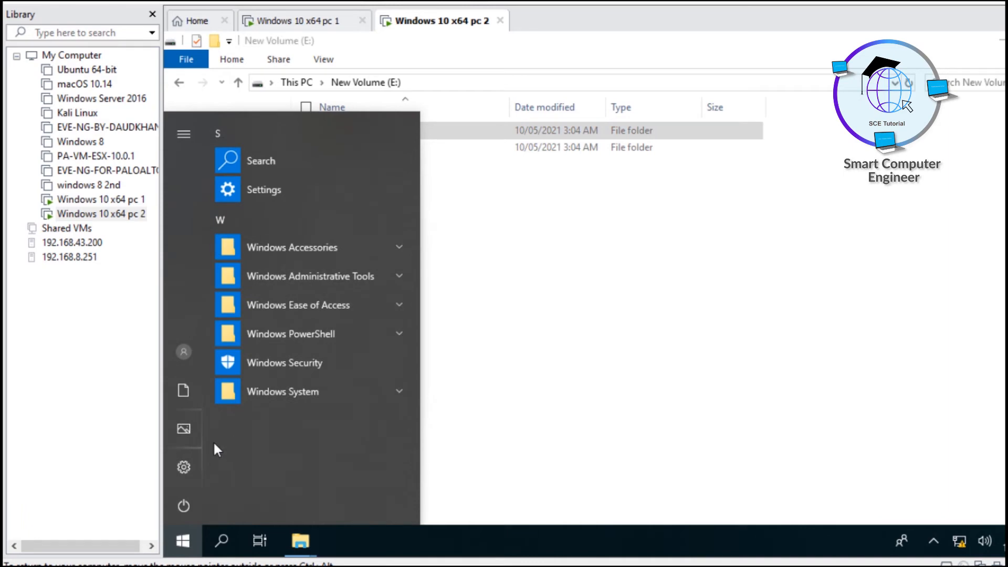
pyautogui.click(190, 462)
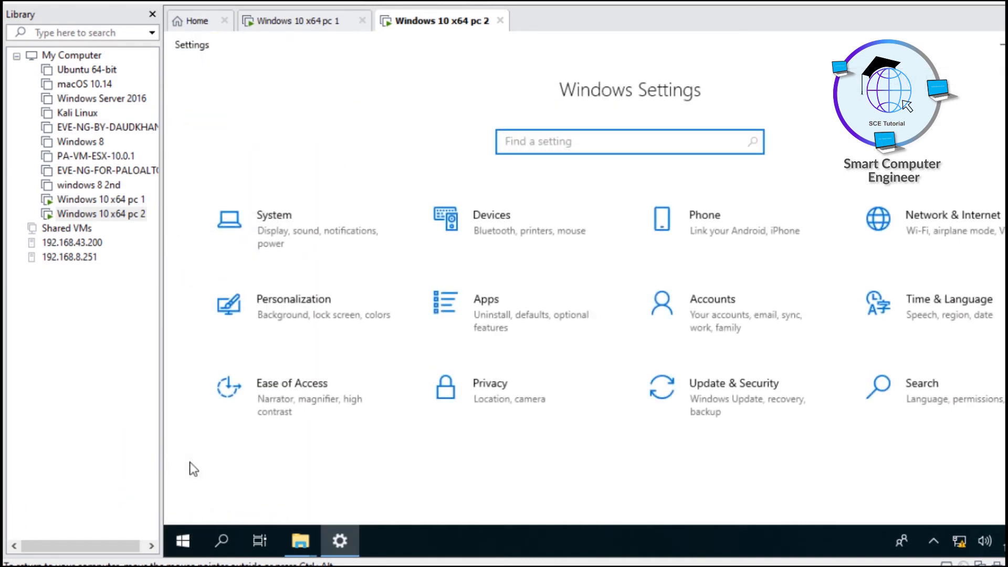
pyautogui.click(734, 309)
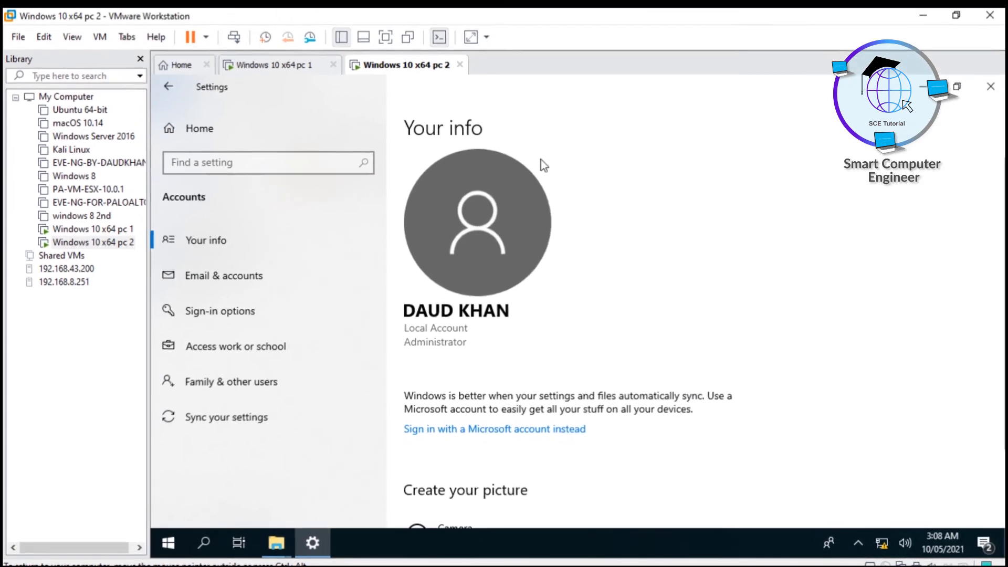
pyautogui.click(999, 91)
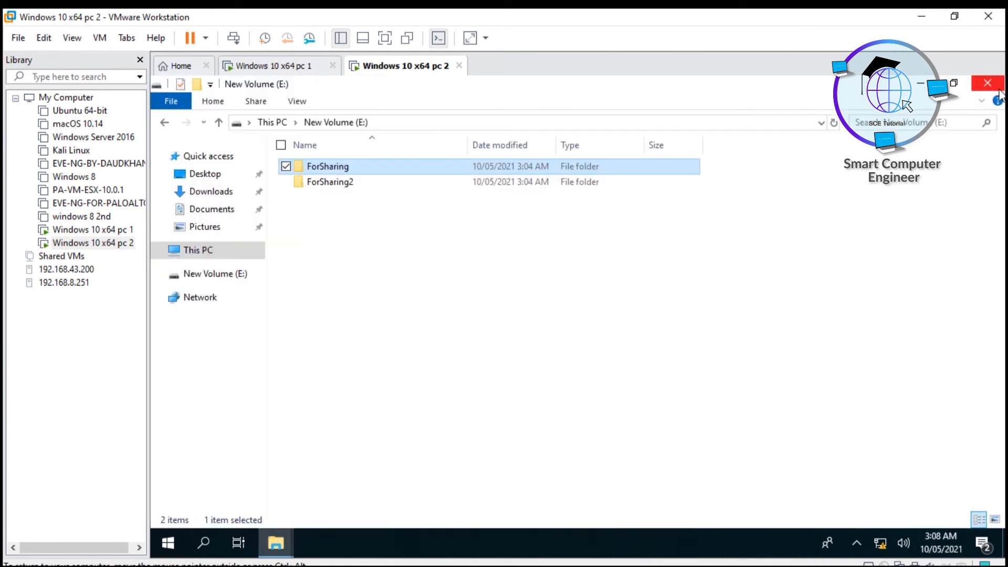
# Open Command Prompt on pc 2 and run net user
pyautogui.click(177, 541)
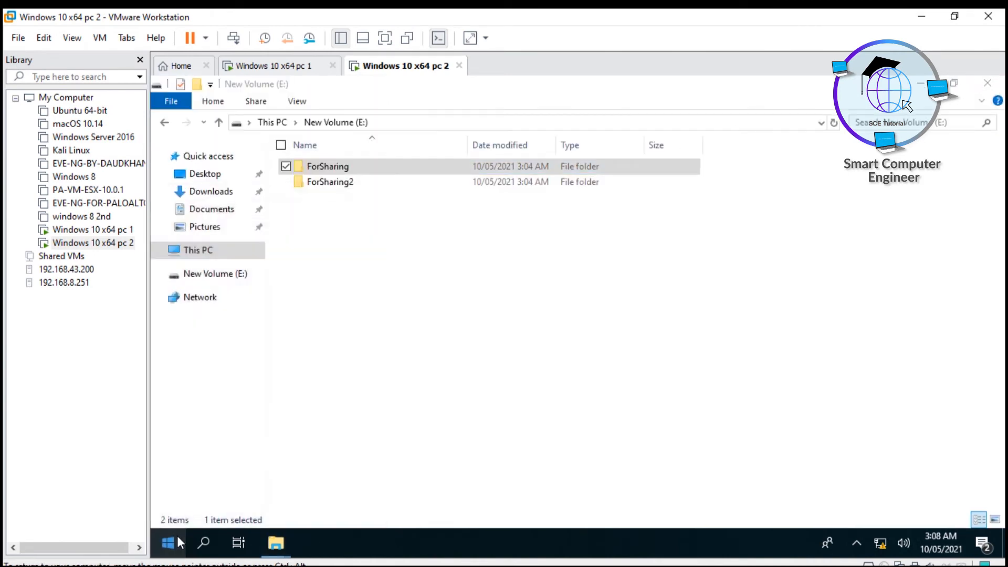
pyautogui.write('cmd')
pyautogui.press('Return')
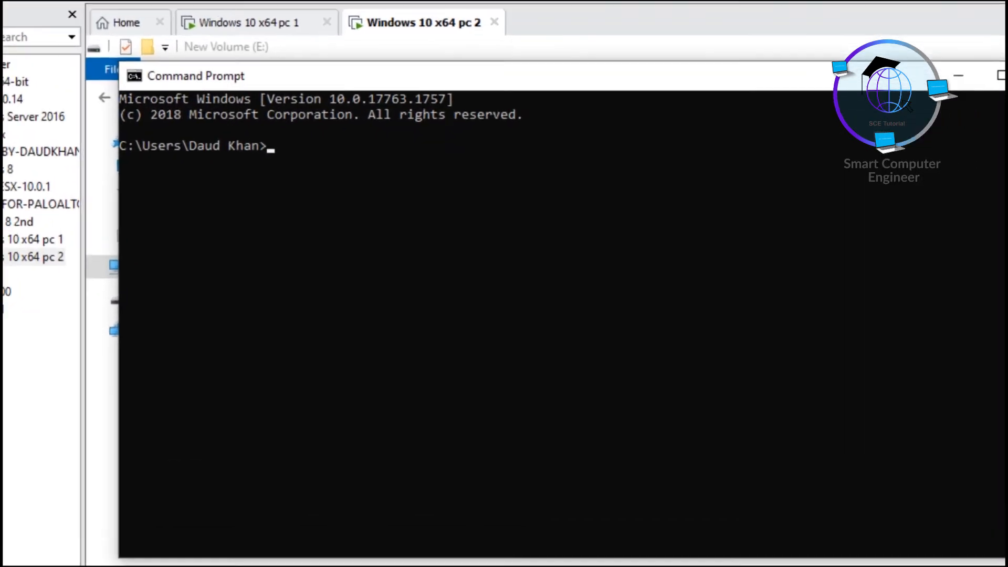
pyautogui.write('net ')
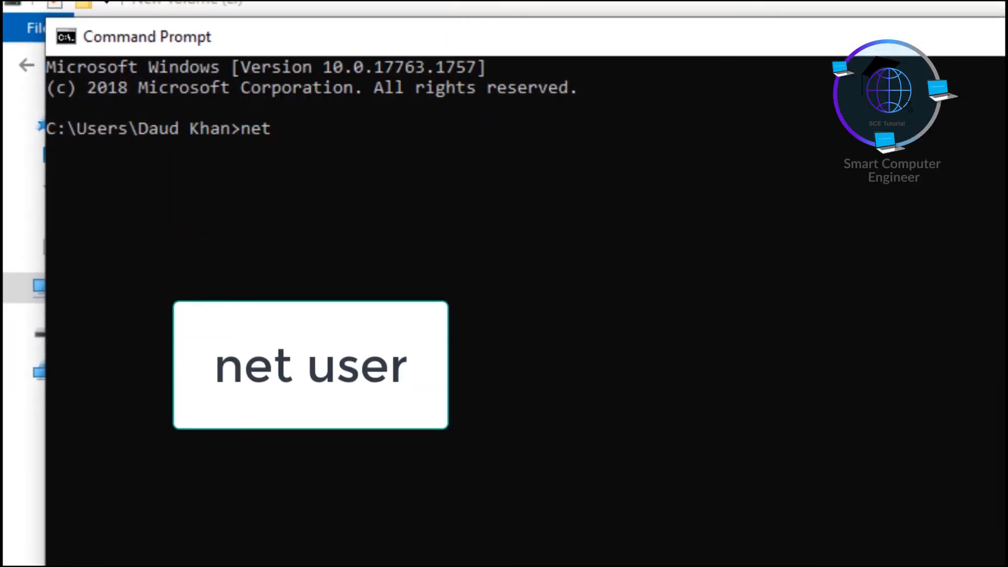
pyautogui.write('user')
pyautogui.press('Return')
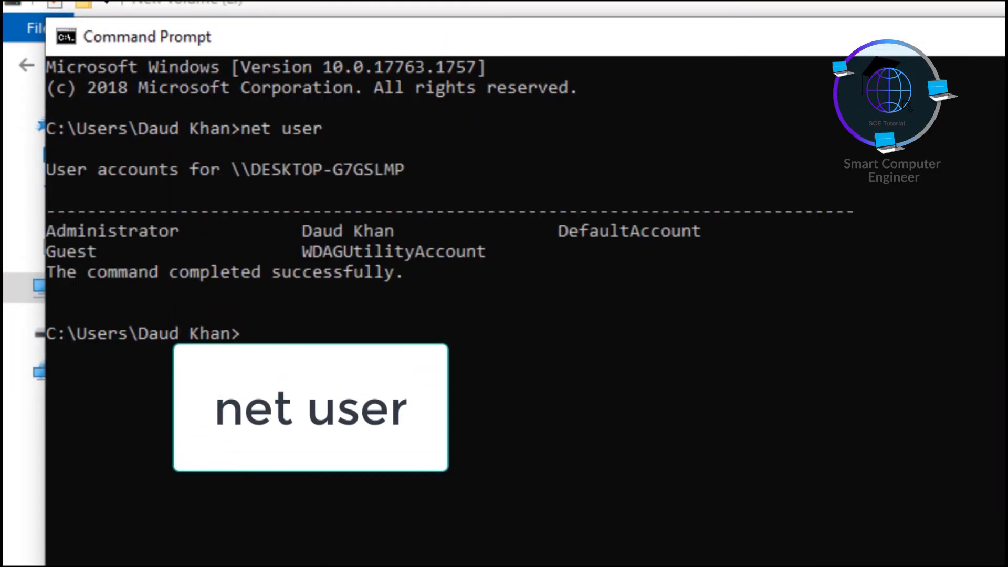
# Highlight the local account name in the net user output
pyautogui.moveTo(304, 225); pyautogui.dragTo(385, 229)
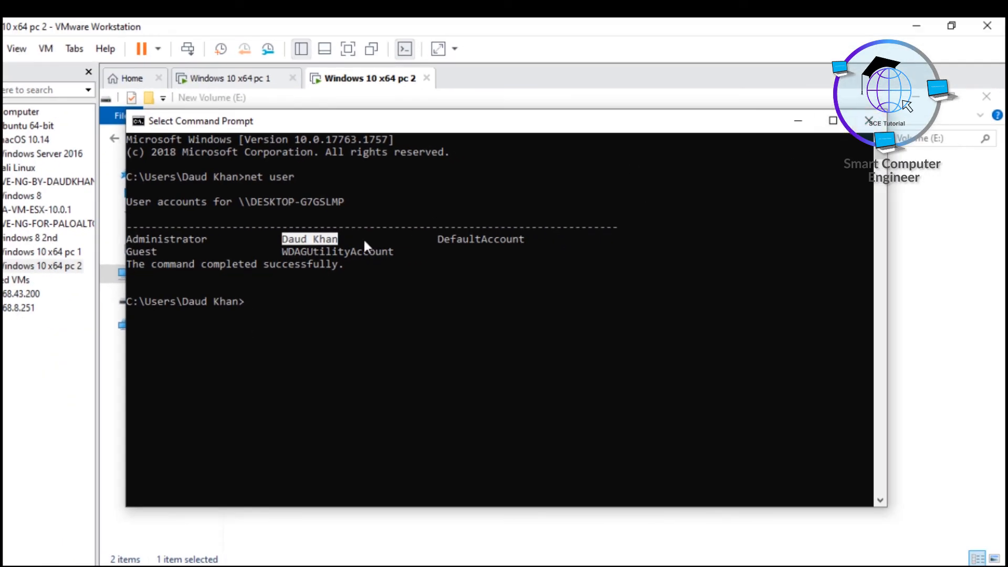
pyautogui.click(284, 241)
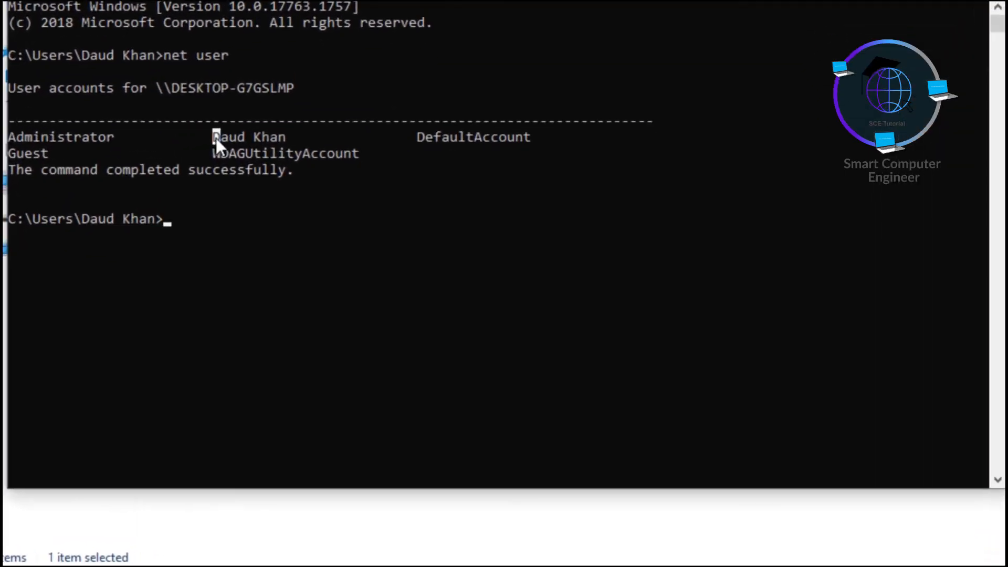
pyautogui.moveTo(276, 231); pyautogui.dragTo(301, 229)
pyautogui.moveTo(210, 117)
pyautogui.mouseDown()
pyautogui.moveTo(199, 116)
pyautogui.moveTo(225, 118)
pyautogui.mouseUp()
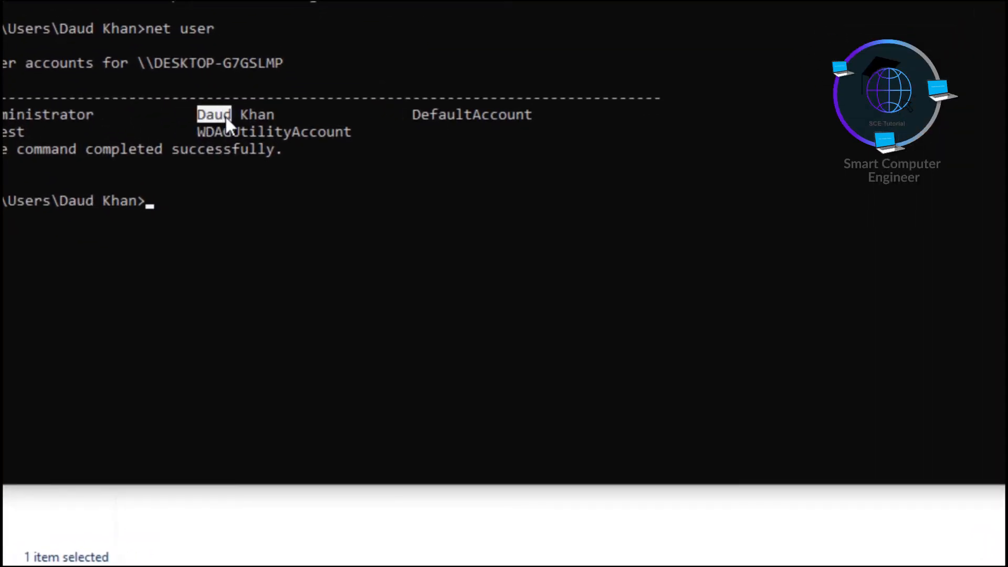
pyautogui.click(240, 114)
pyautogui.doubleClick(234, 114)
pyautogui.click(234, 115)
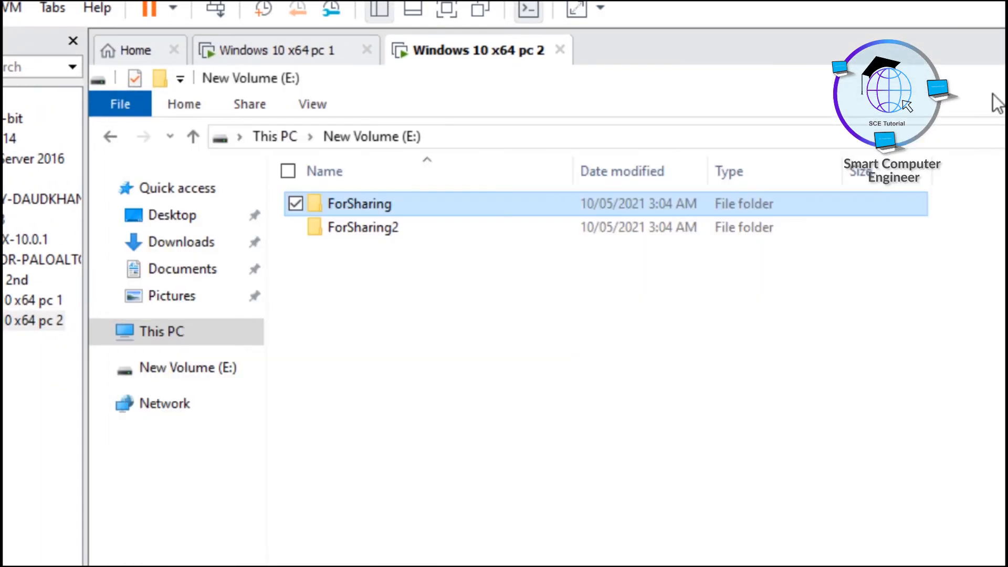
# On pc 1, enter pc 2's account user name and password in Windows Security and submit
pyautogui.click(295, 41)
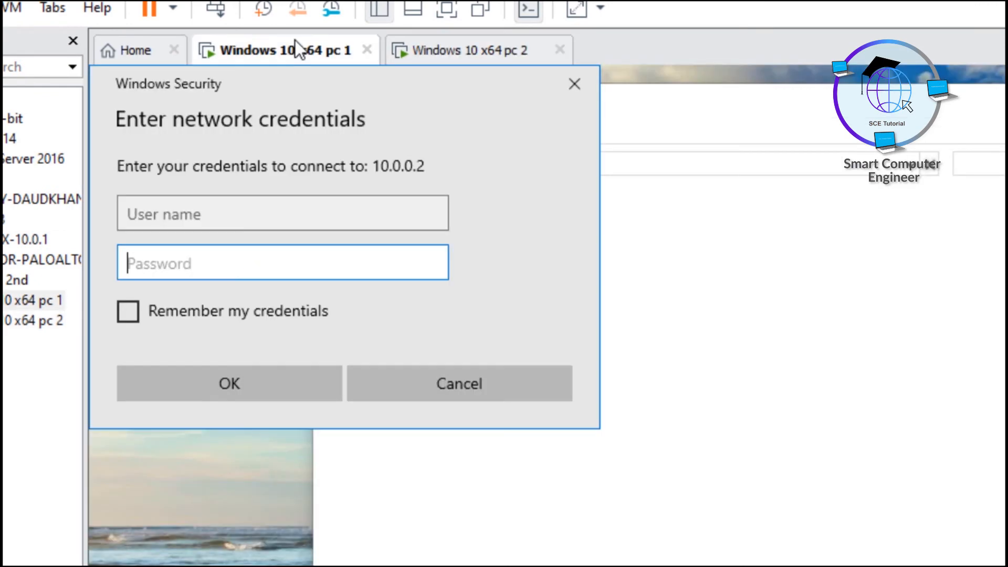
pyautogui.click(245, 210)
pyautogui.write('D')
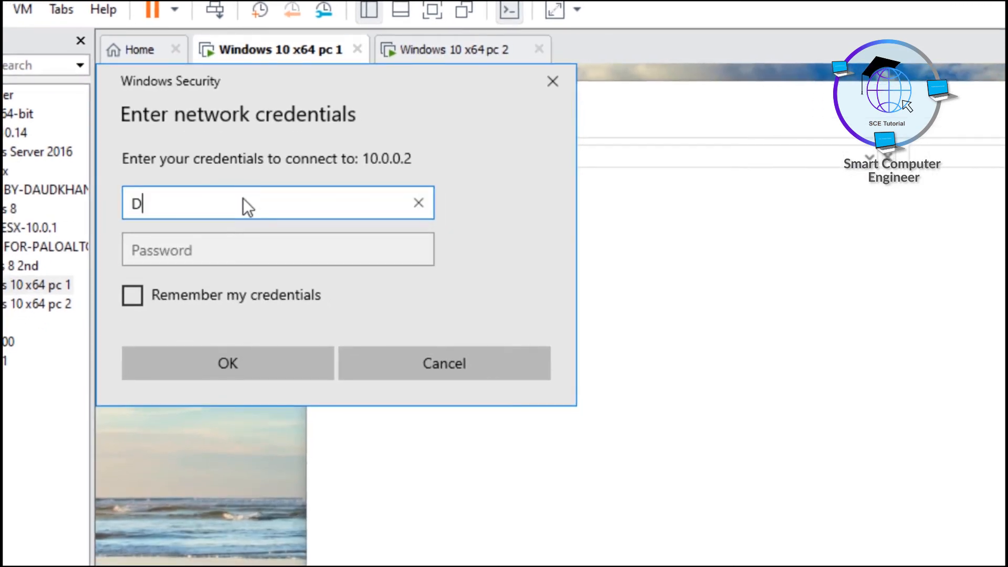
pyautogui.write('aud Khan')
pyautogui.press('Tab')
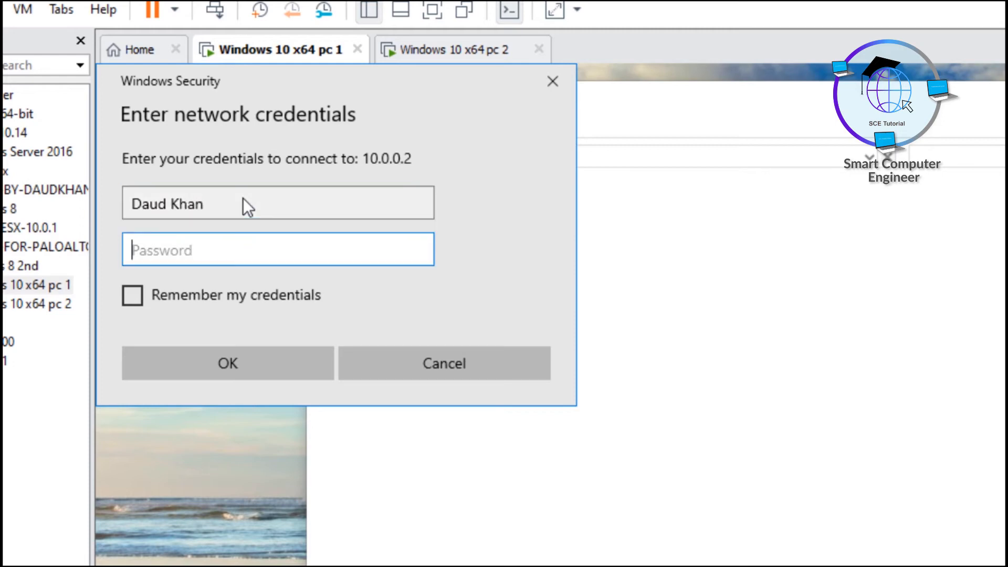
pyautogui.write('********')
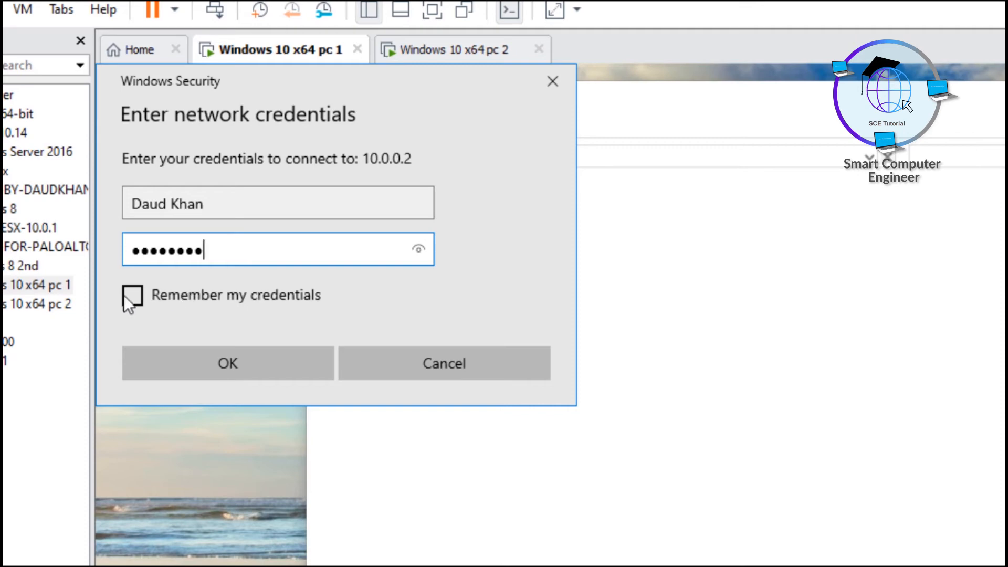
pyautogui.click(235, 367)
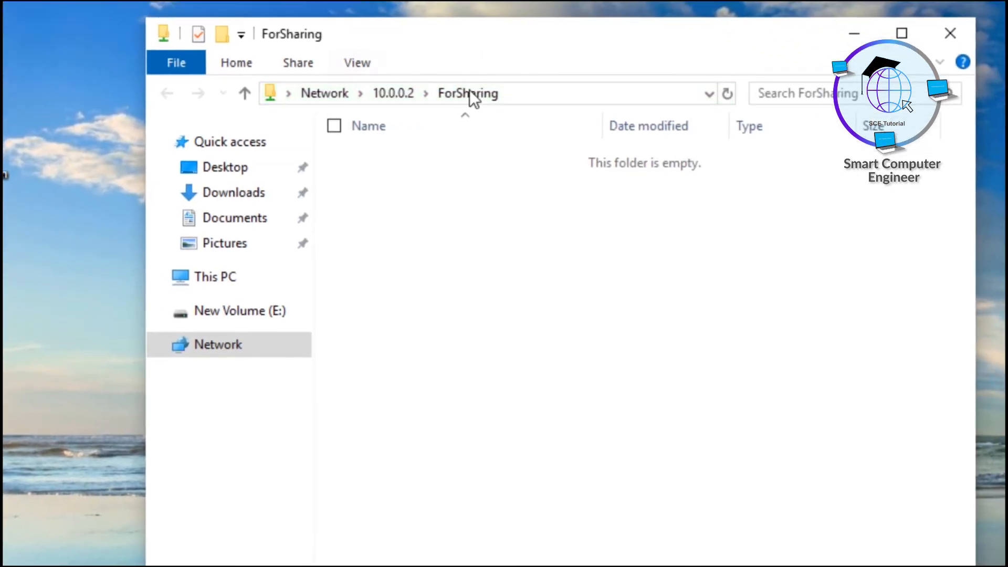
# Create a text document named 'Testing' in PC1's ForSharing share, then switch to the PC2 VM
pyautogui.rightClick(459, 227)
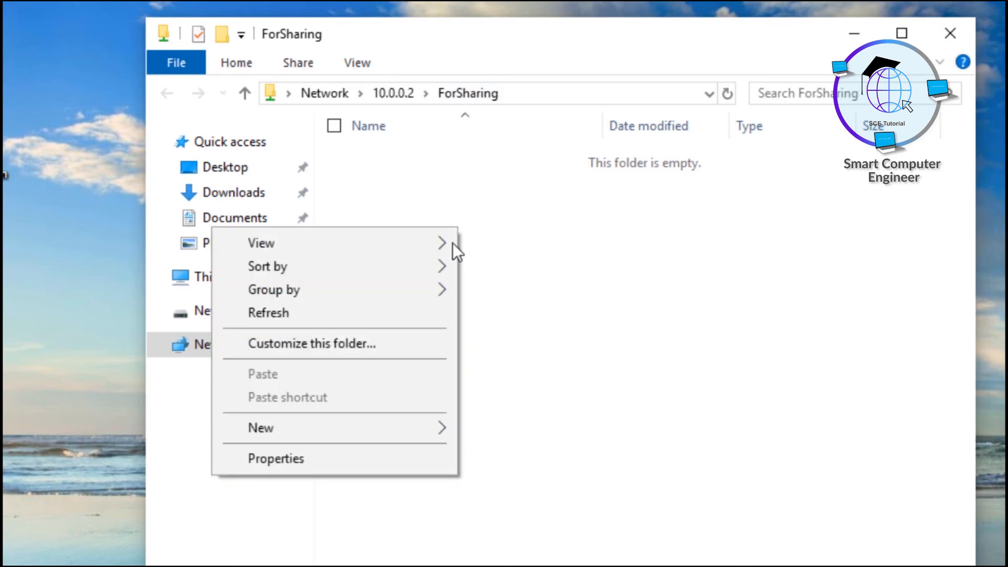
pyautogui.moveTo(404, 427)
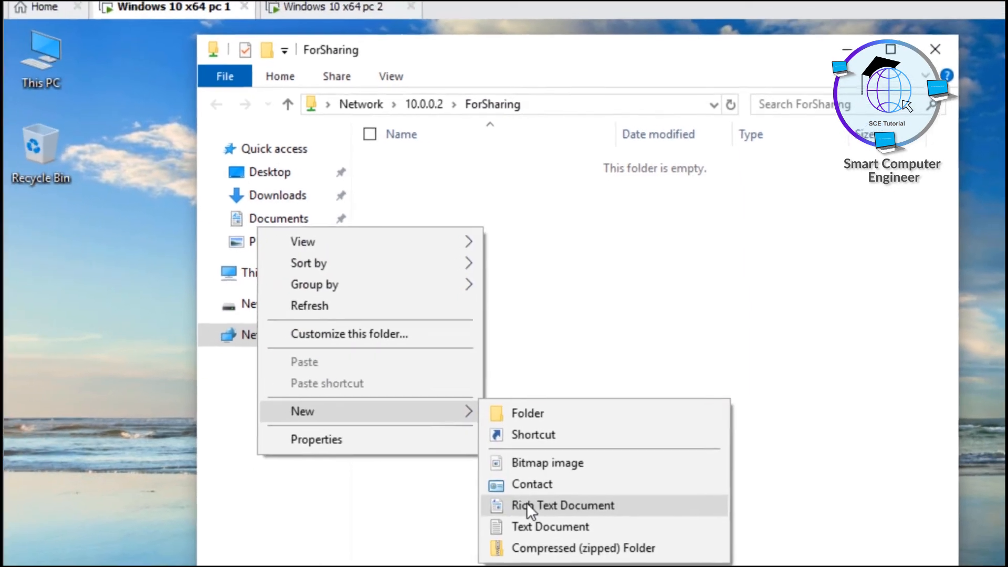
pyautogui.click(512, 553)
pyautogui.write('Testing')
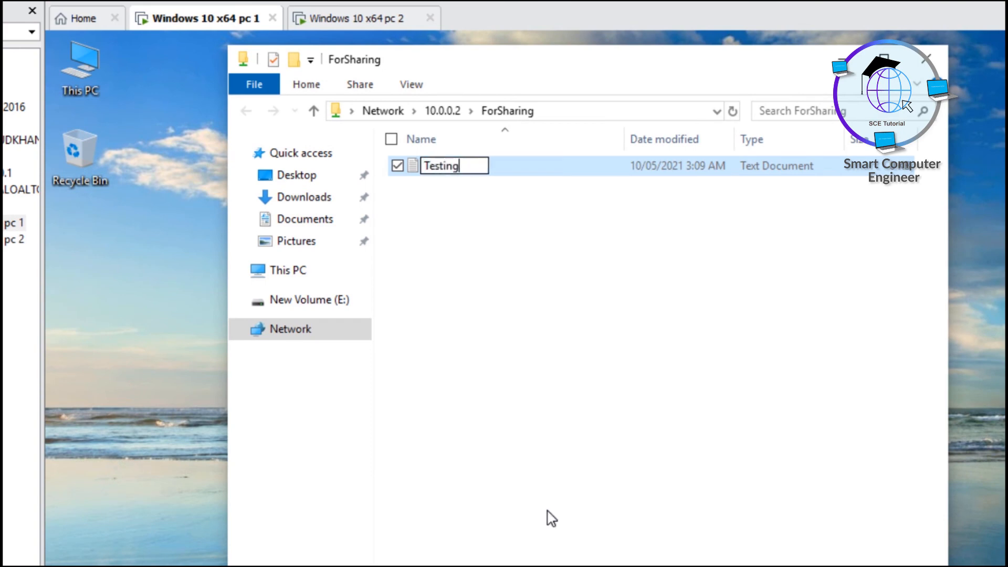
pyautogui.press('Return')
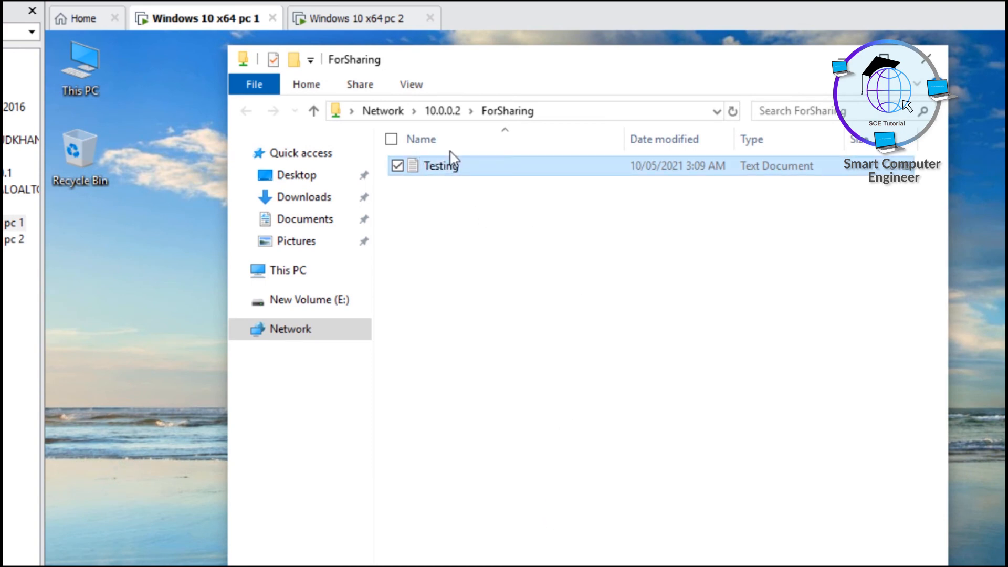
pyautogui.click(358, 21)
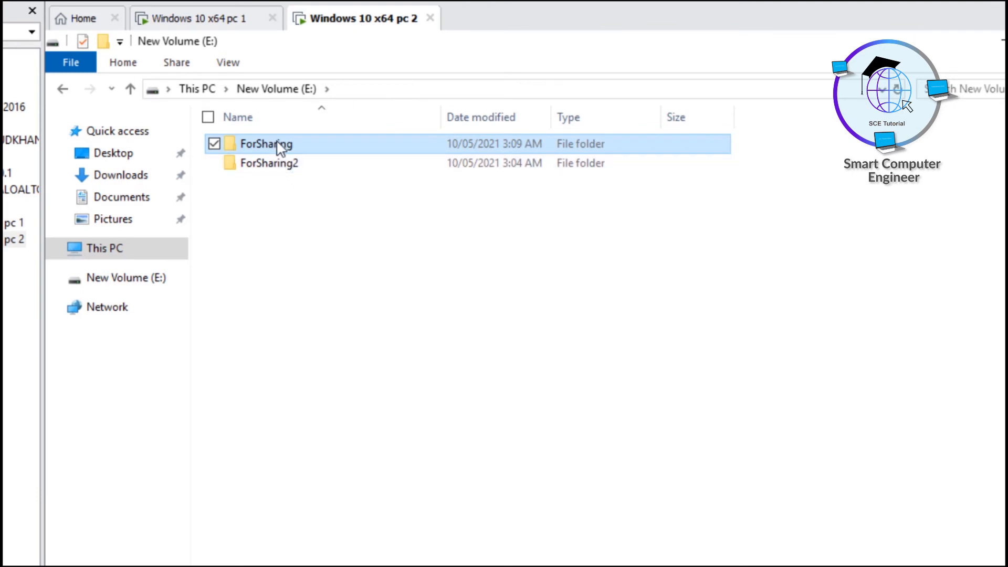
# On PC2, open ForSharing and add a text document named 'Helloworld', then return to PC1
pyautogui.moveTo(280, 149)
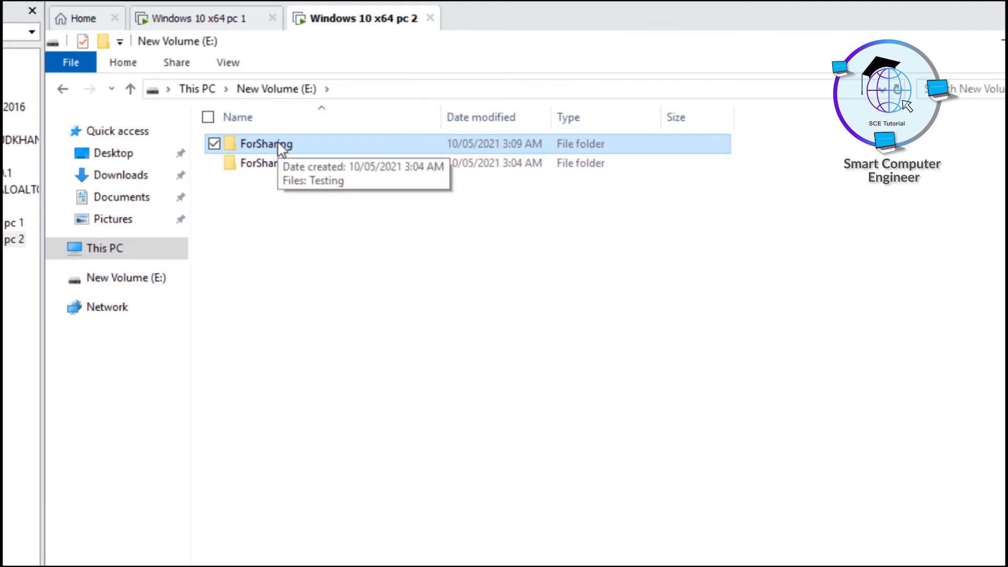
pyautogui.doubleClick(280, 149)
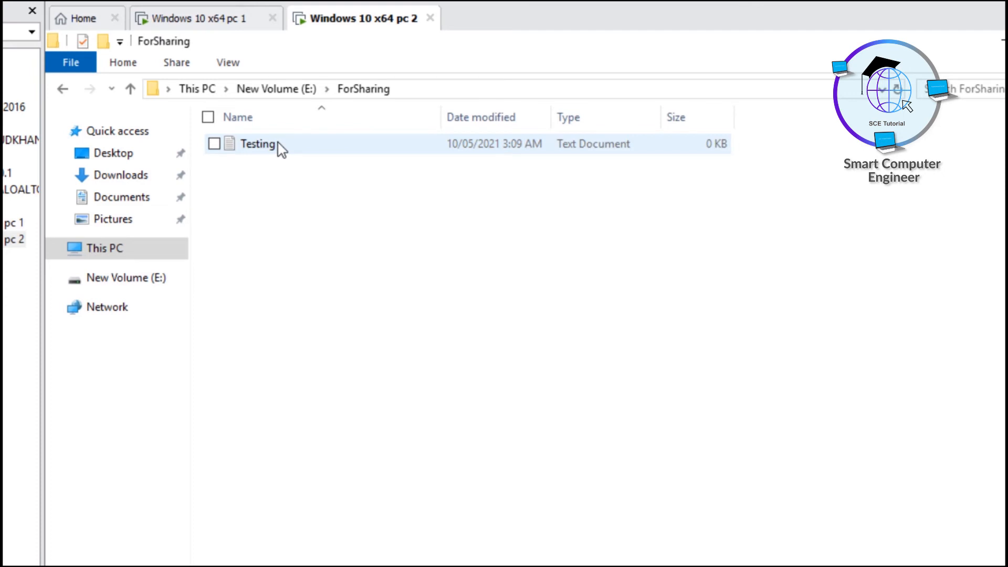
pyautogui.rightClick(313, 232)
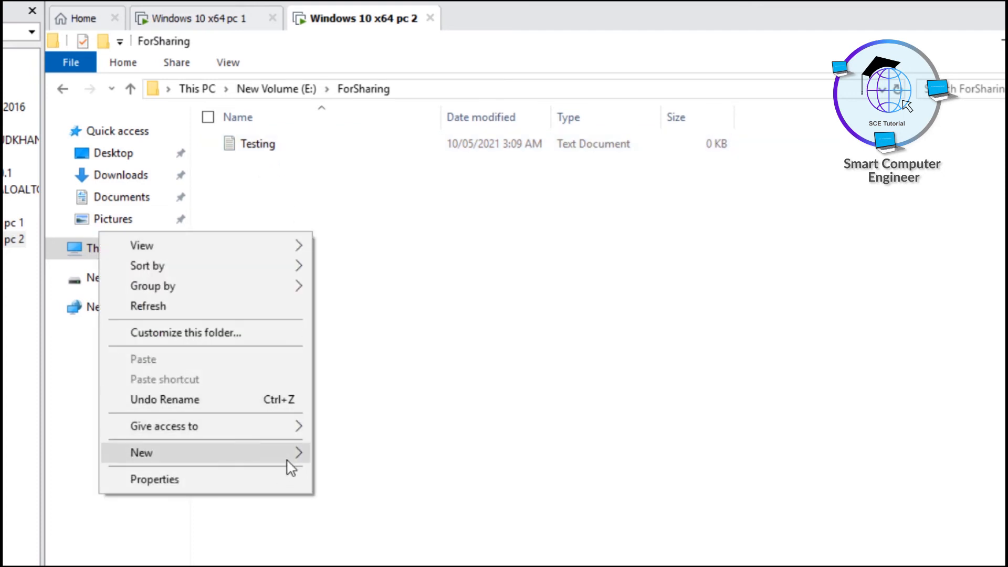
pyautogui.moveTo(290, 462)
pyautogui.click(364, 561)
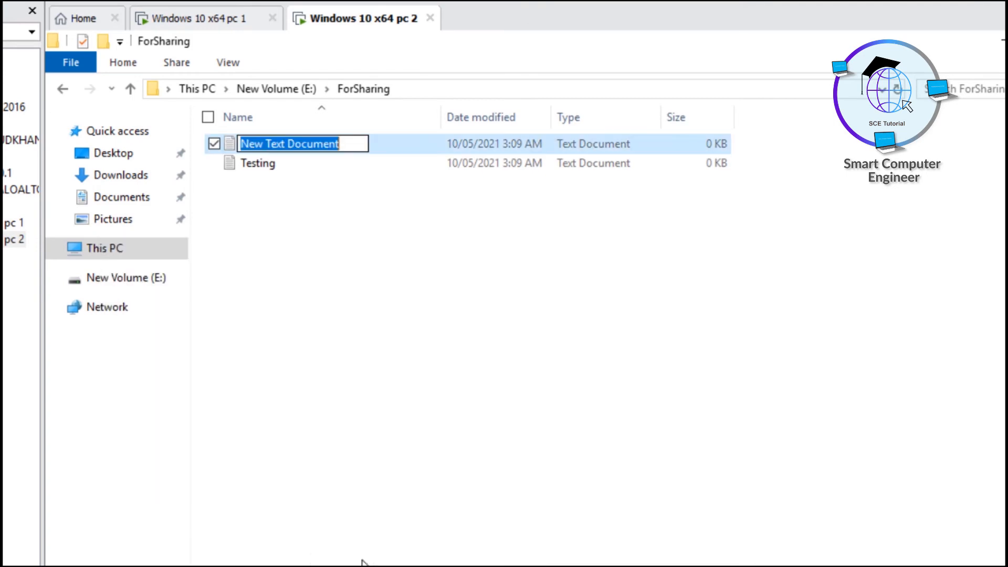
pyautogui.write('Helloworld')
pyautogui.press('Return')
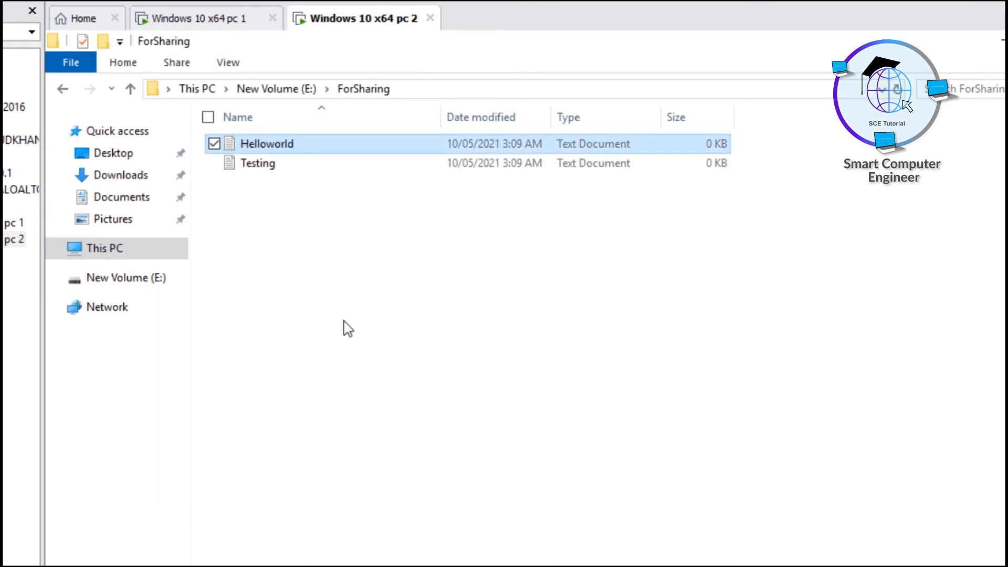
pyautogui.click(226, 21)
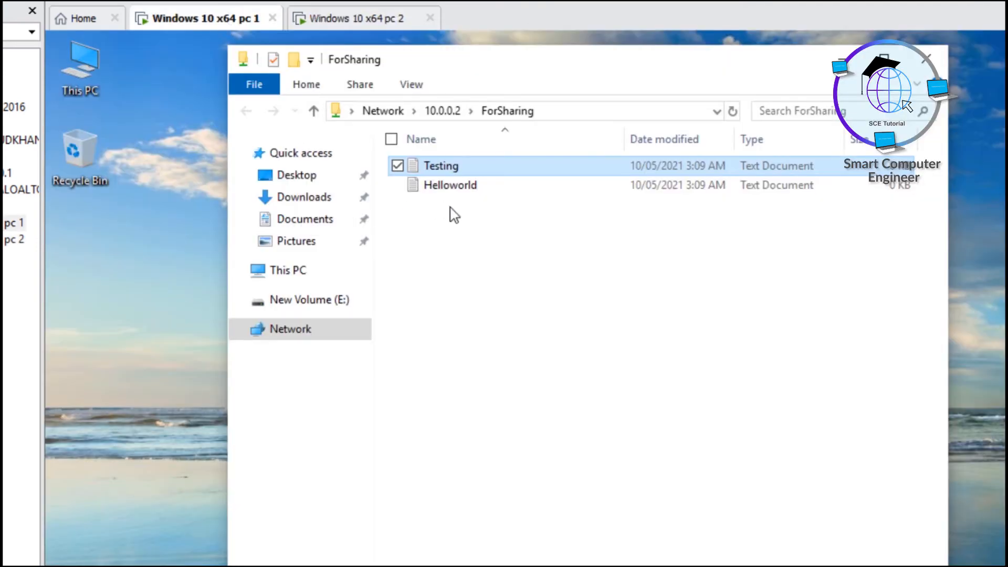
pyautogui.click(455, 189)
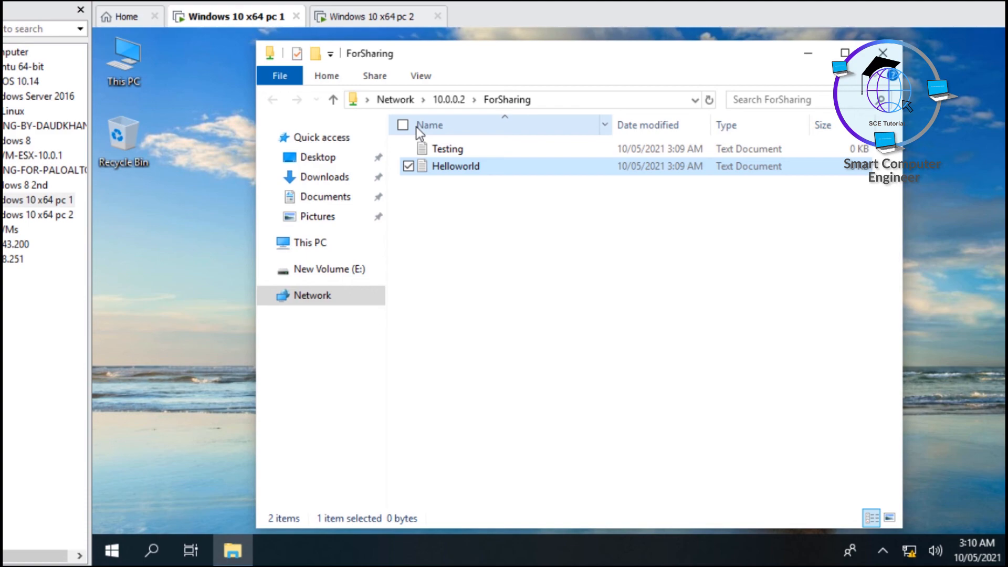
# Reopen \\10.0.0.2\ForSharing from a fresh This PC window and select both files
pyautogui.click(882, 53)
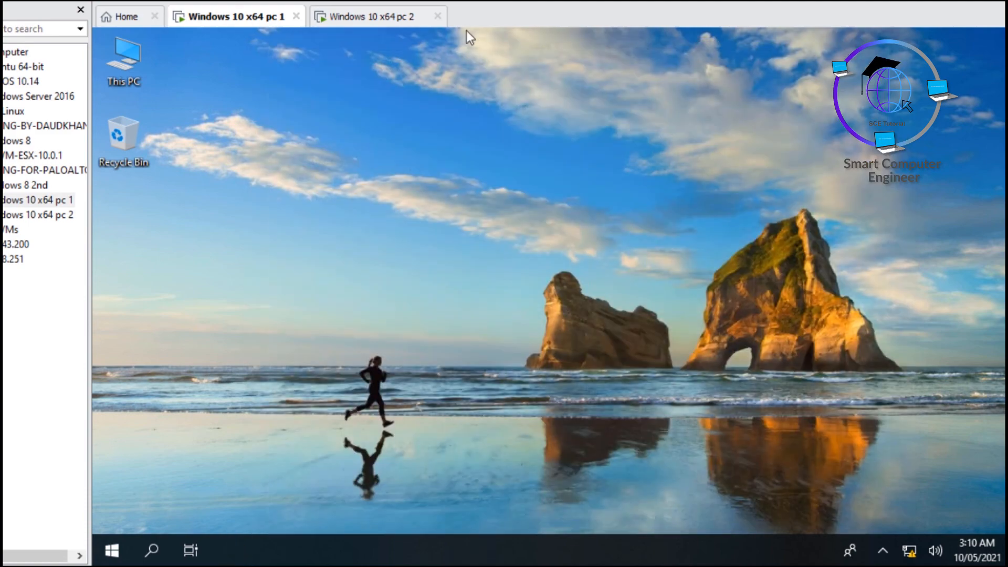
pyautogui.doubleClick(138, 66)
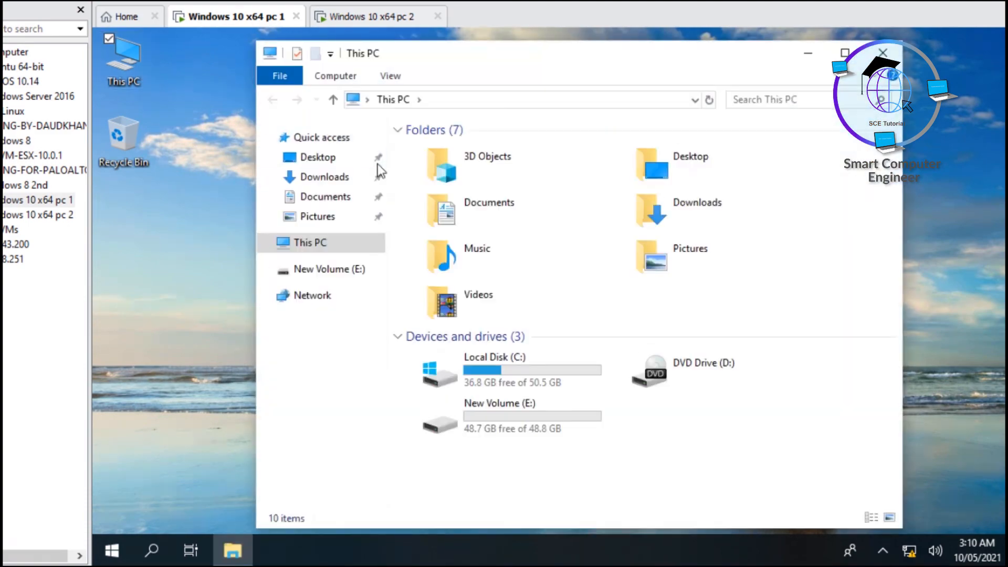
pyautogui.click(444, 99)
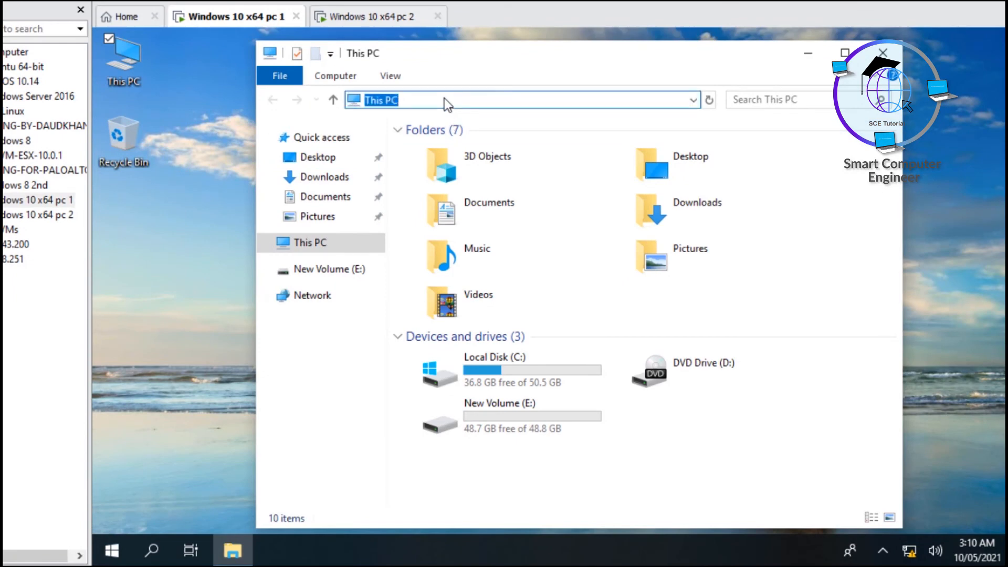
pyautogui.write('\\\\')
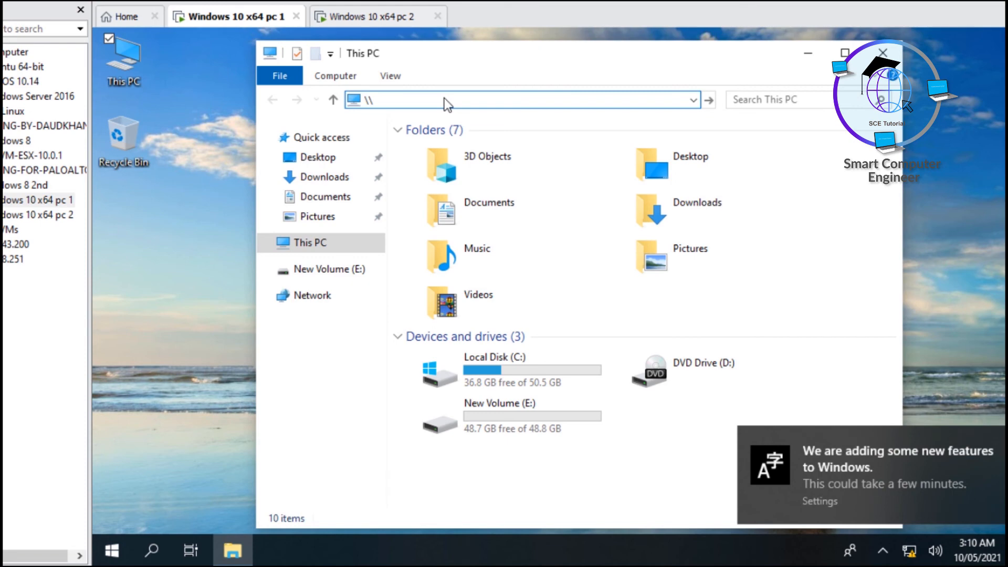
pyautogui.write('10.0.0')
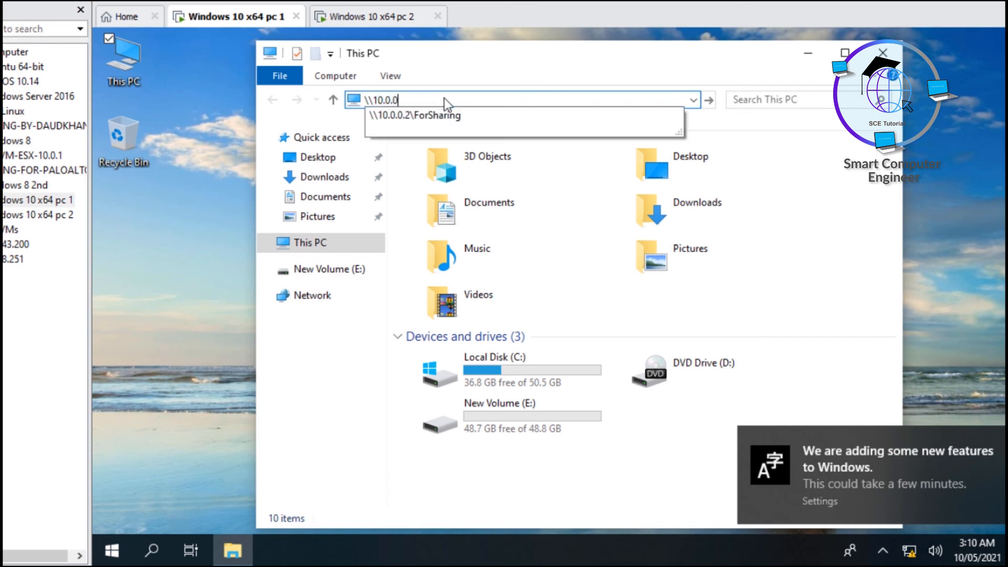
pyautogui.write('.2\\')
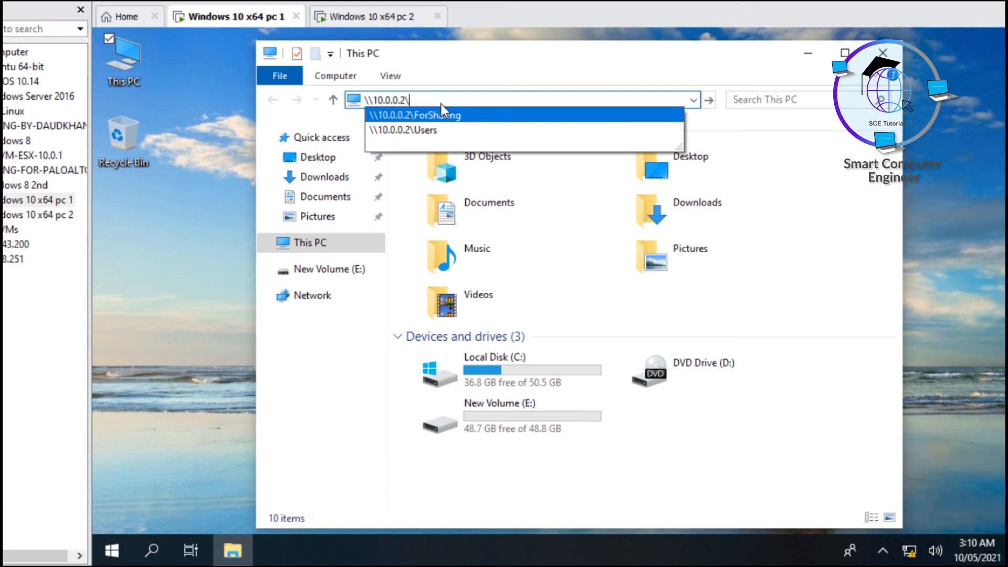
pyautogui.click(441, 108)
pyautogui.hotkey('ctrl', 'a')
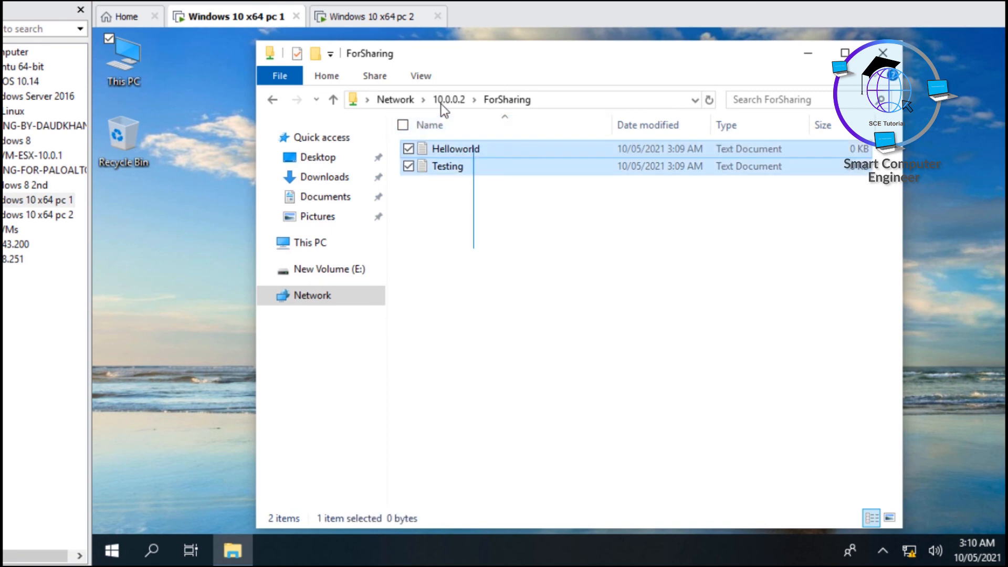